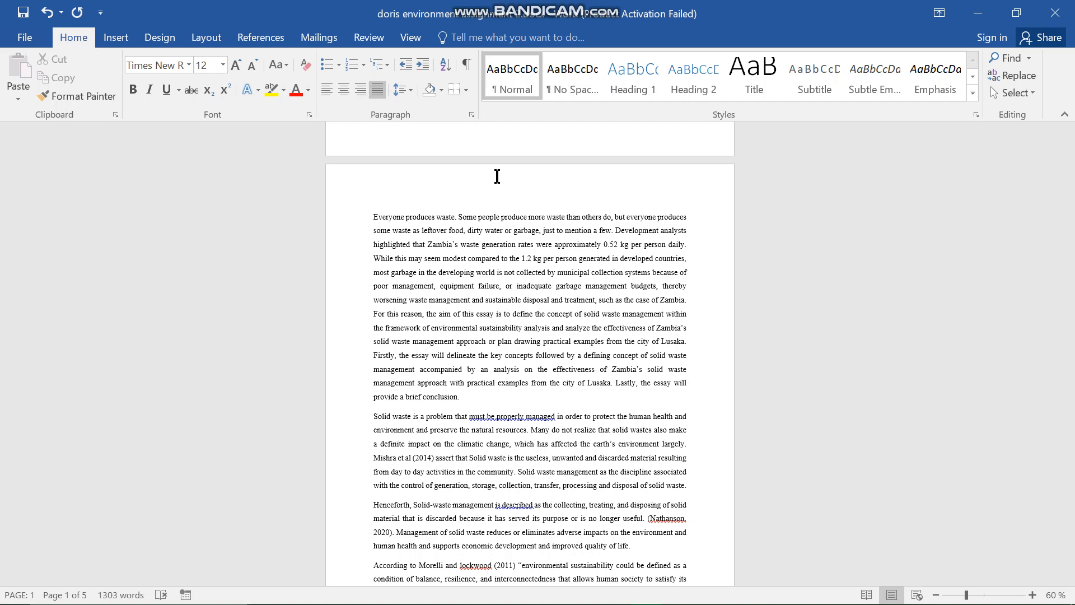
# - Look through the essay's pages for words and phrases underlined as spelling or grammar errors
pyautogui.scroll(-5, 504, 277)
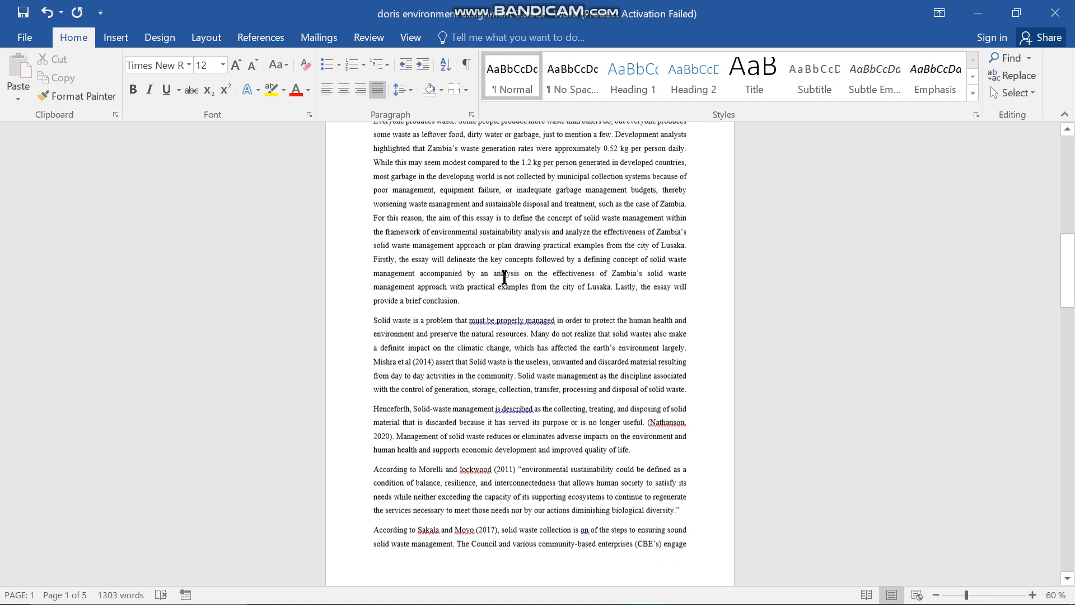
pyautogui.scroll(-8, 504, 277)
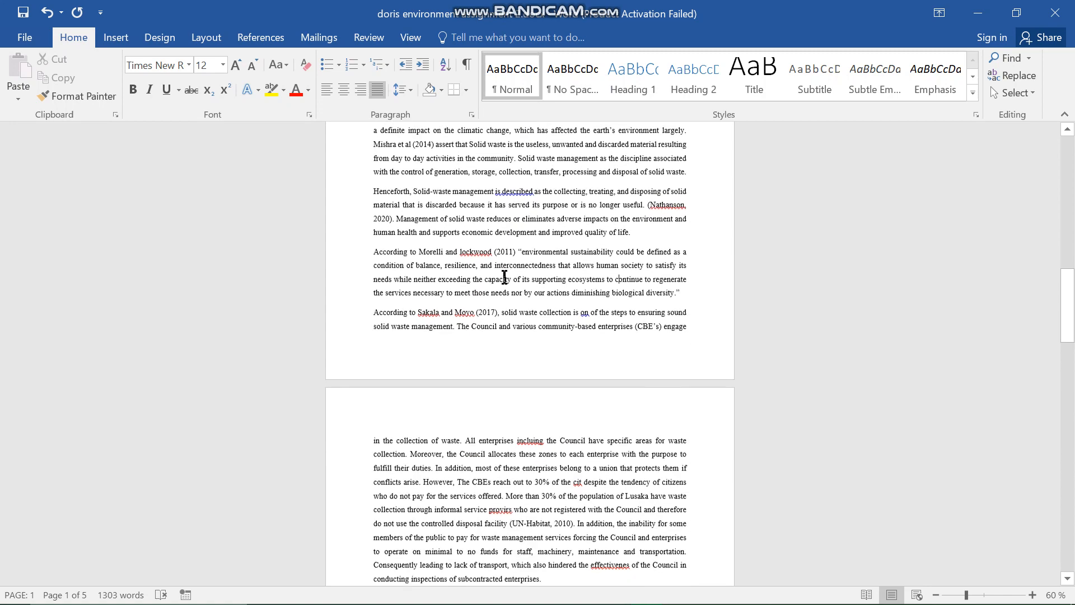
pyautogui.scroll(4, 504, 278)
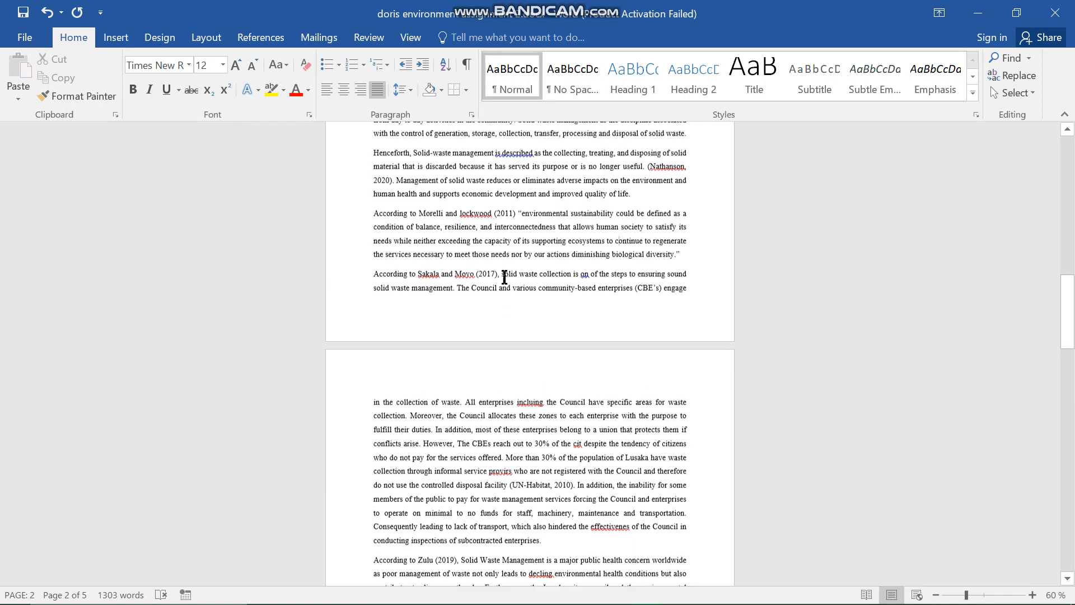
pyautogui.scroll(3, 503, 277)
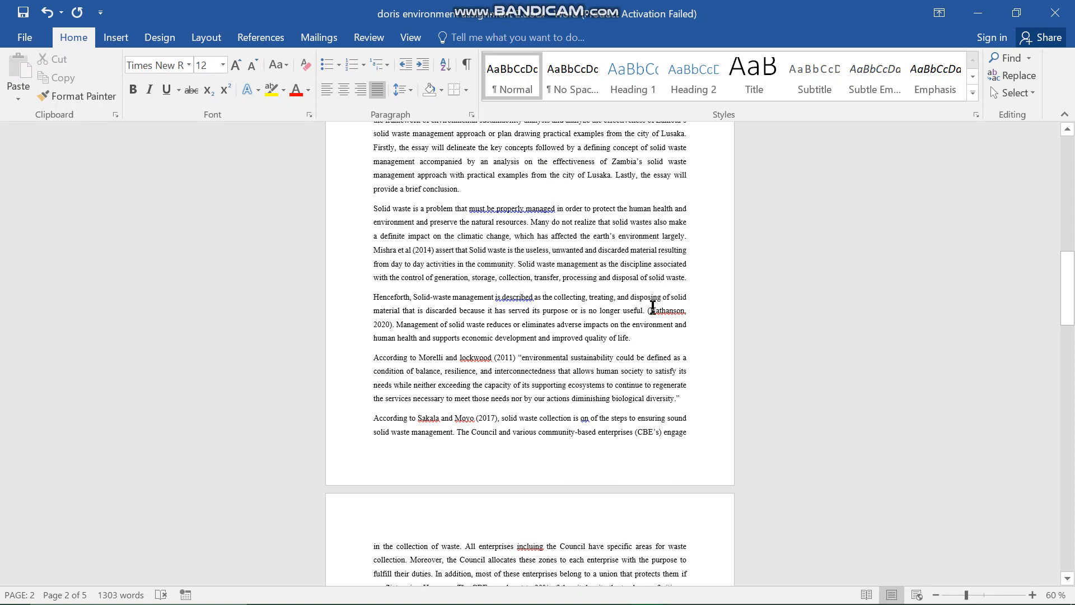
pyautogui.scroll(-6, 526, 386)
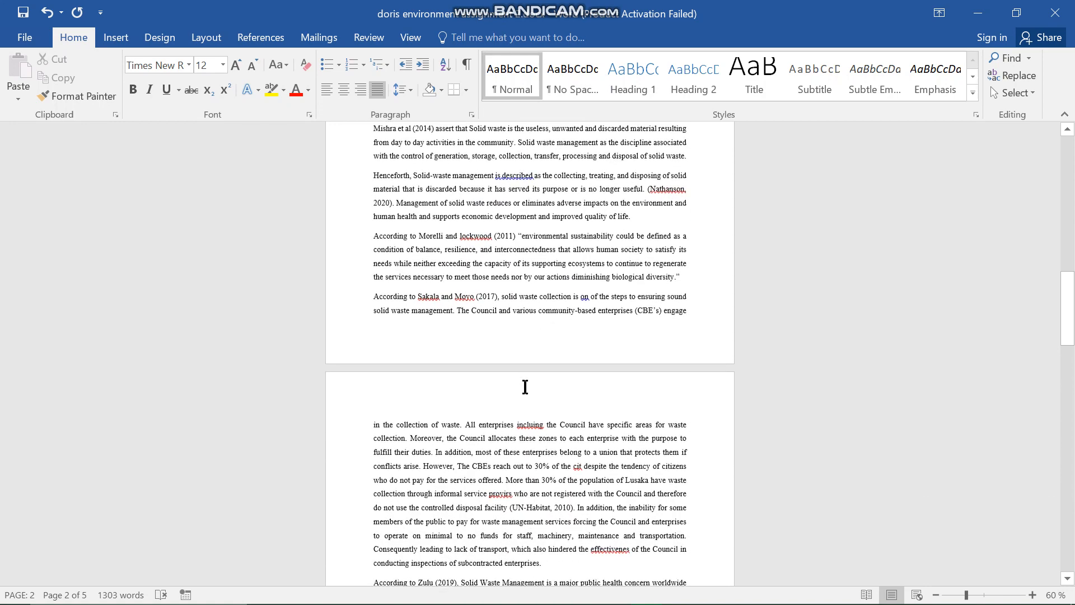
pyautogui.scroll(-3, 525, 386)
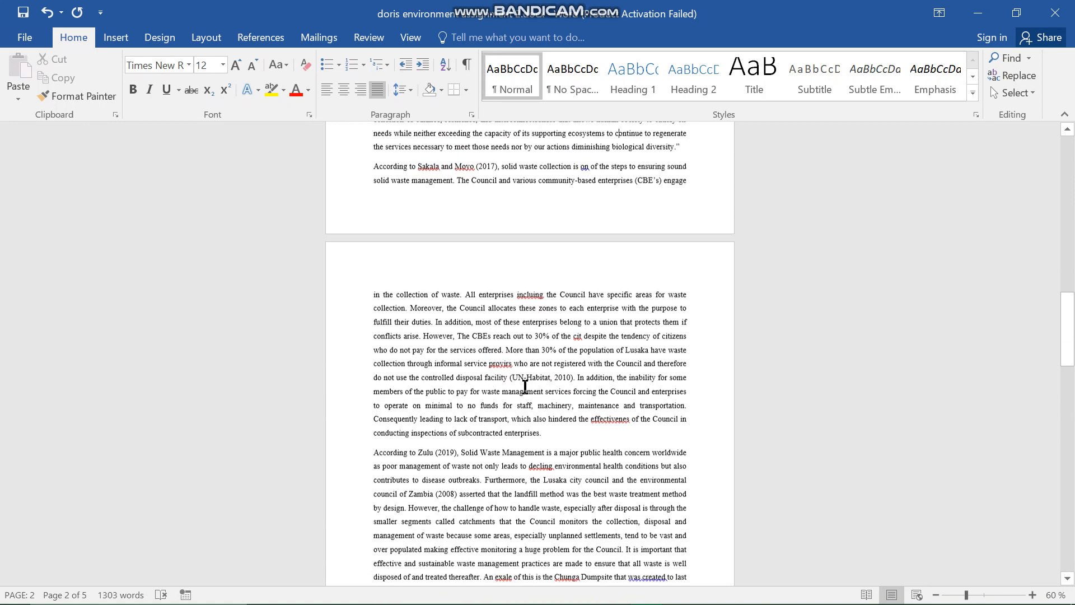
pyautogui.scroll(8, 525, 386)
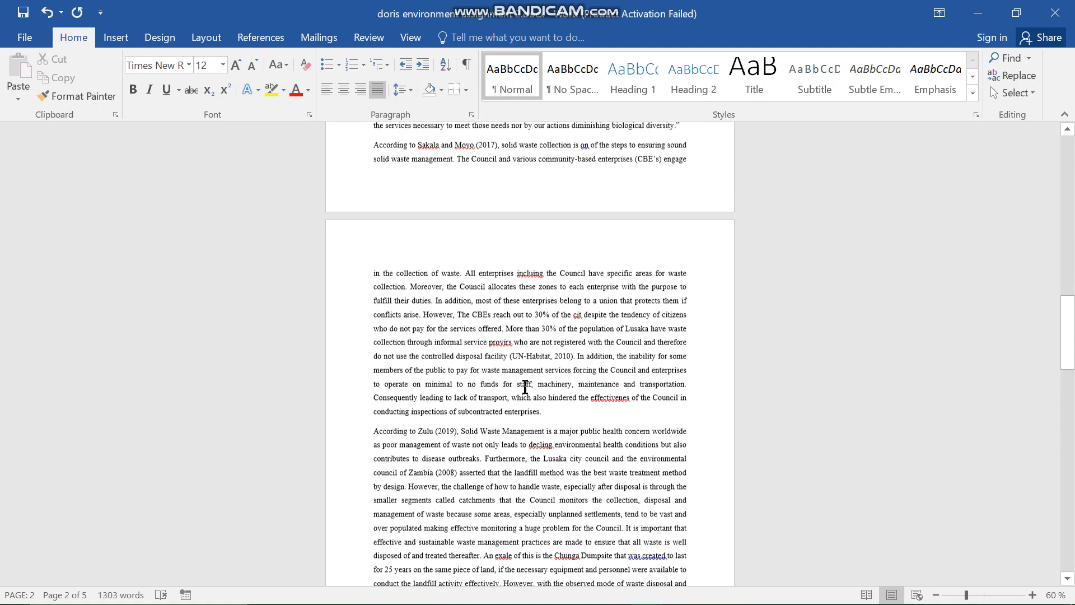
pyautogui.scroll(2, 525, 386)
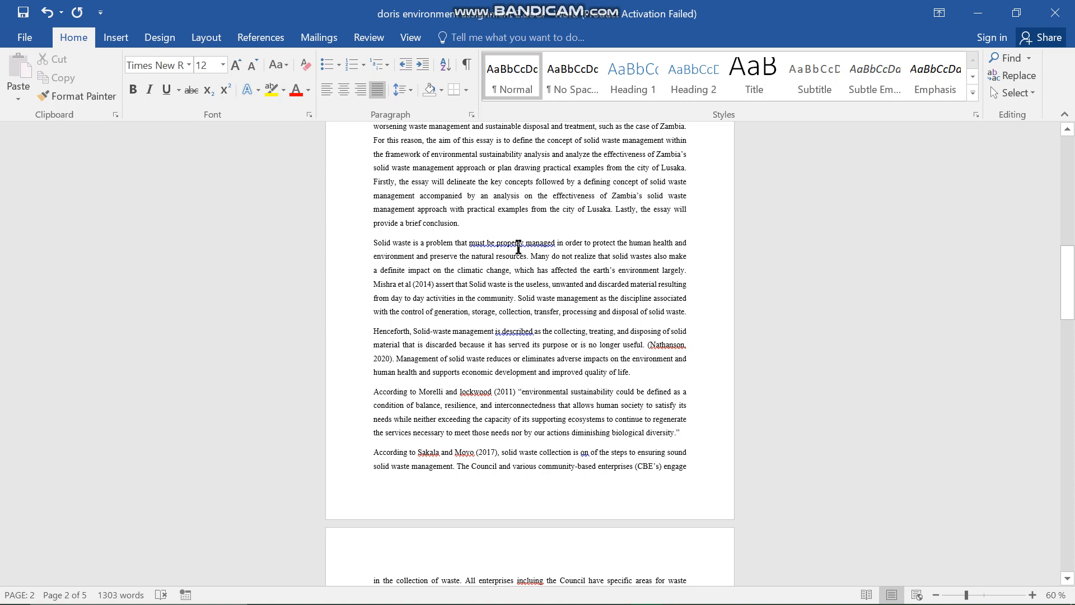
pyautogui.scroll(-1, 530, 301)
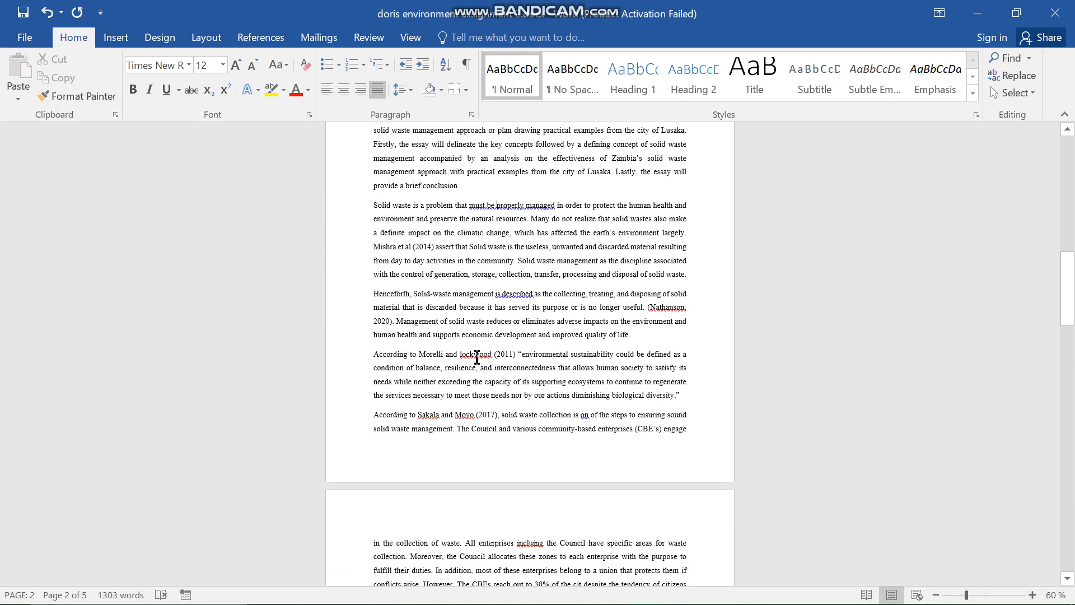
pyautogui.scroll(-2, 477, 358)
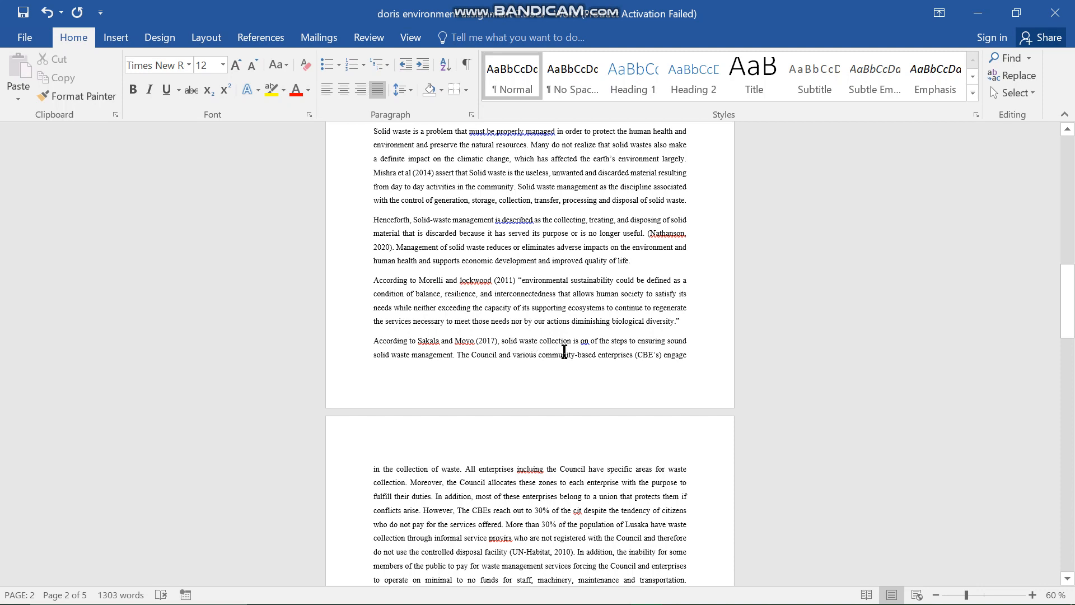
pyautogui.scroll(2, 586, 326)
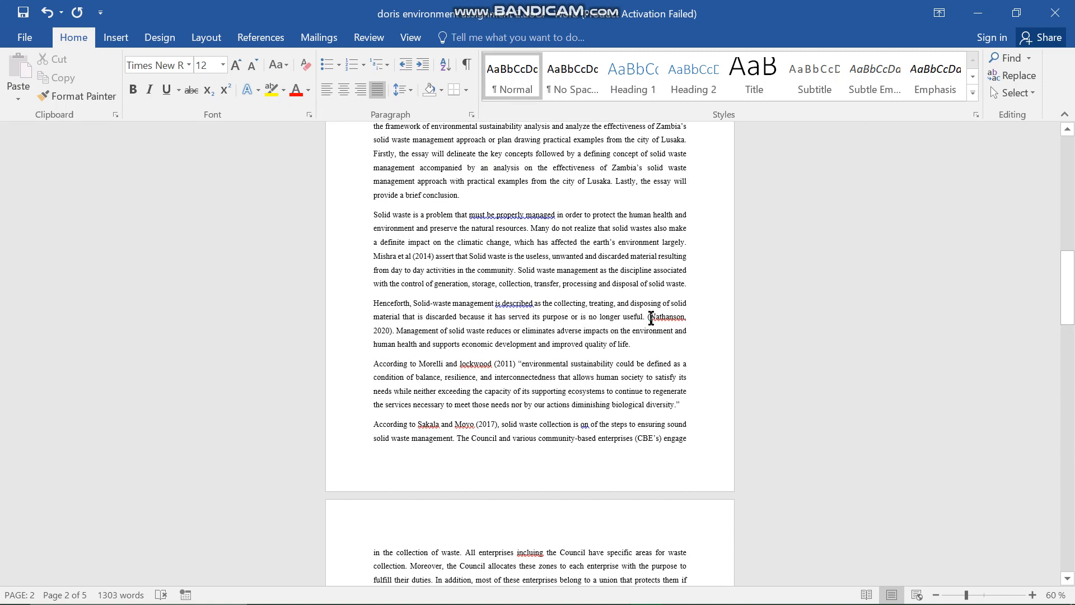
pyautogui.scroll(-2, 531, 352)
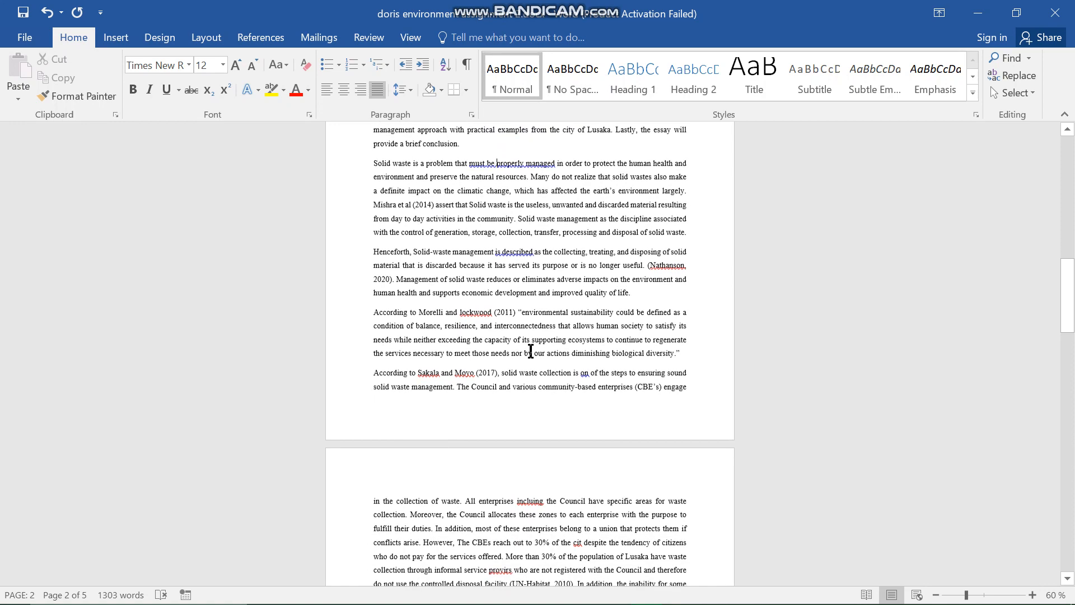
pyautogui.scroll(-2, 531, 351)
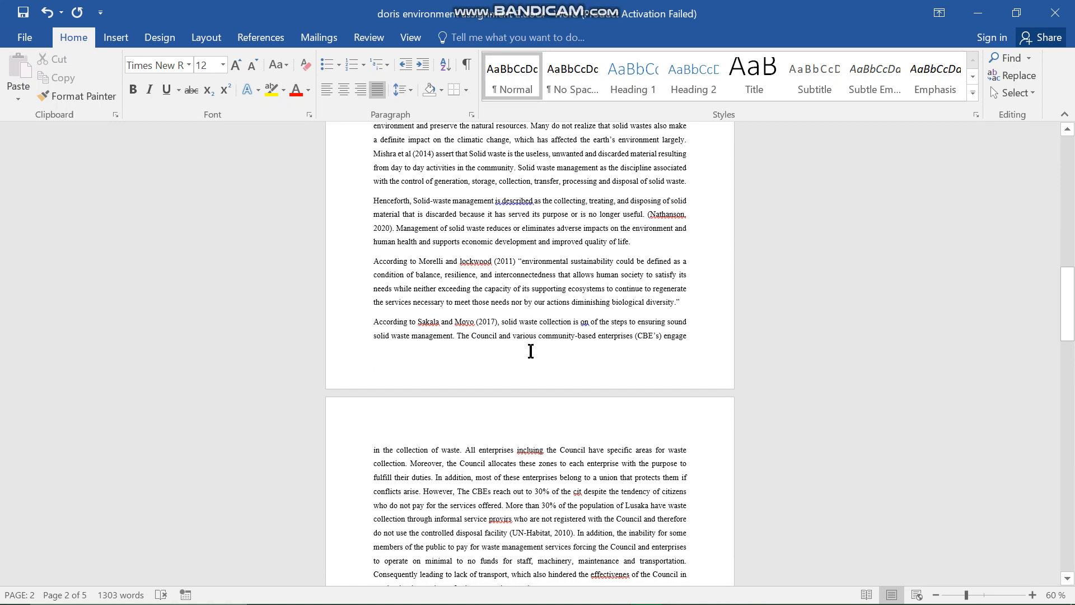
pyautogui.scroll(-3, 531, 351)
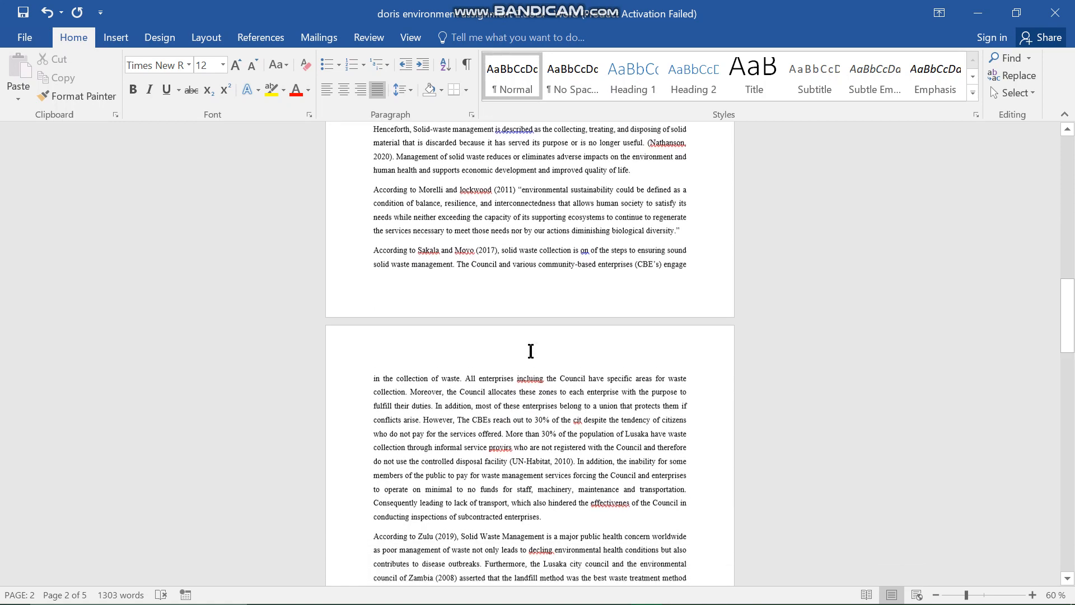
pyautogui.scroll(4, 531, 351)
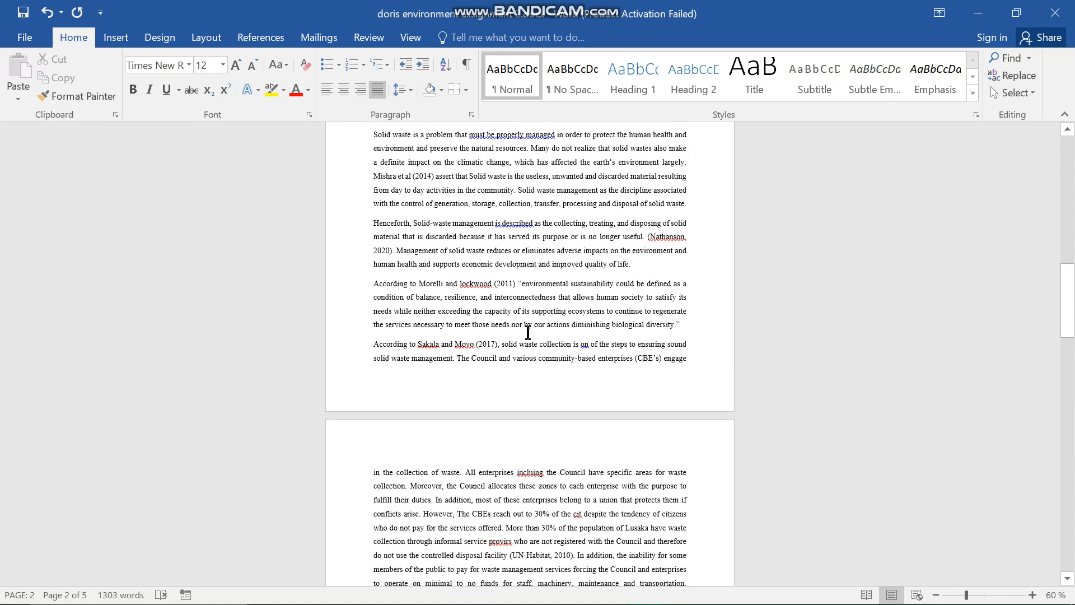
pyautogui.scroll(-2, 528, 332)
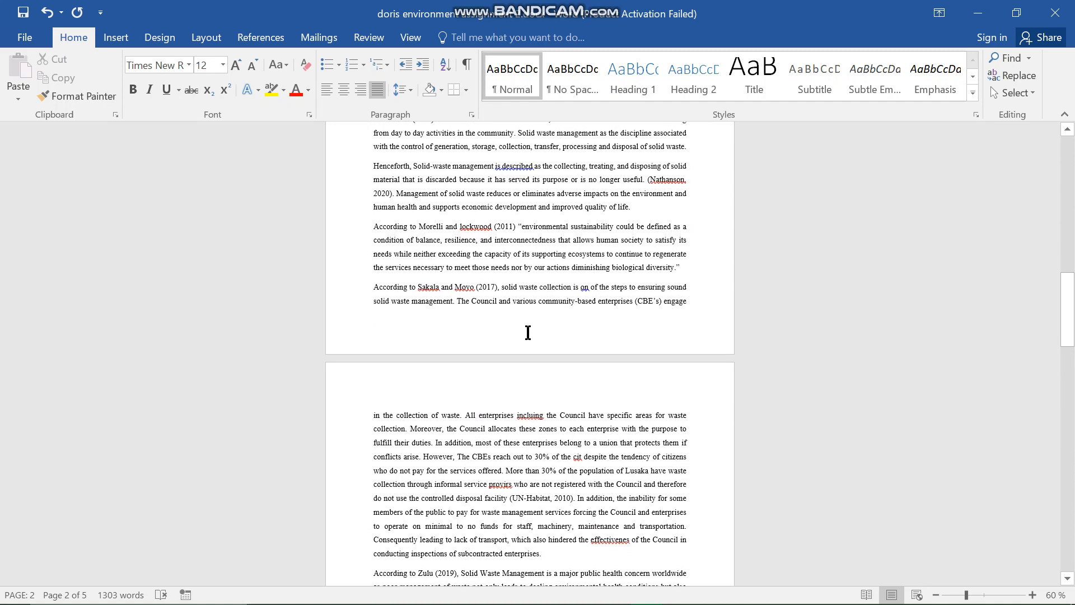
pyautogui.scroll(-15, 528, 333)
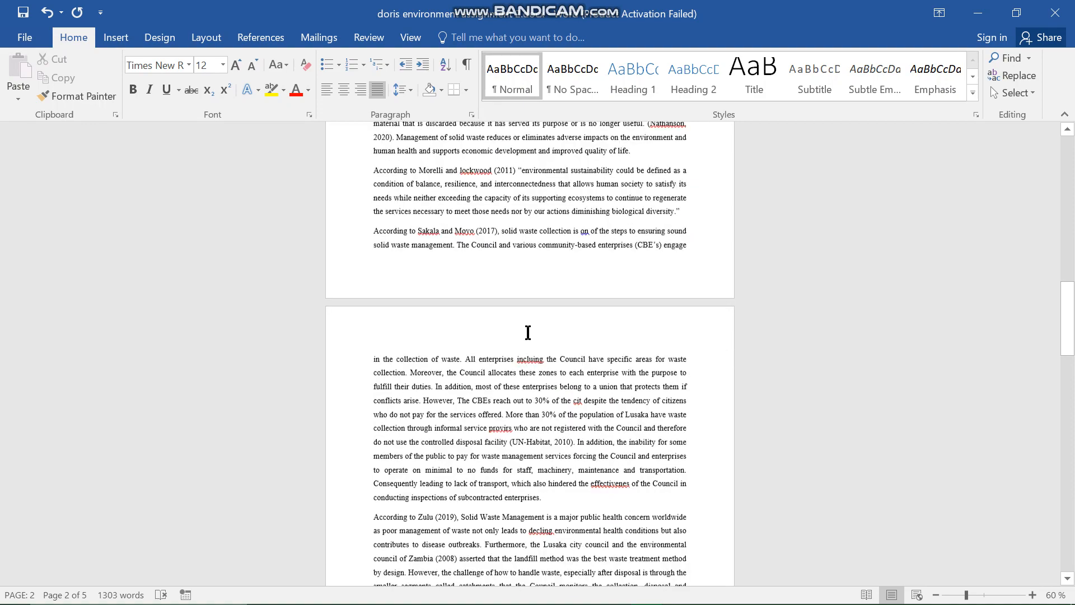
pyautogui.scroll(-12, 528, 333)
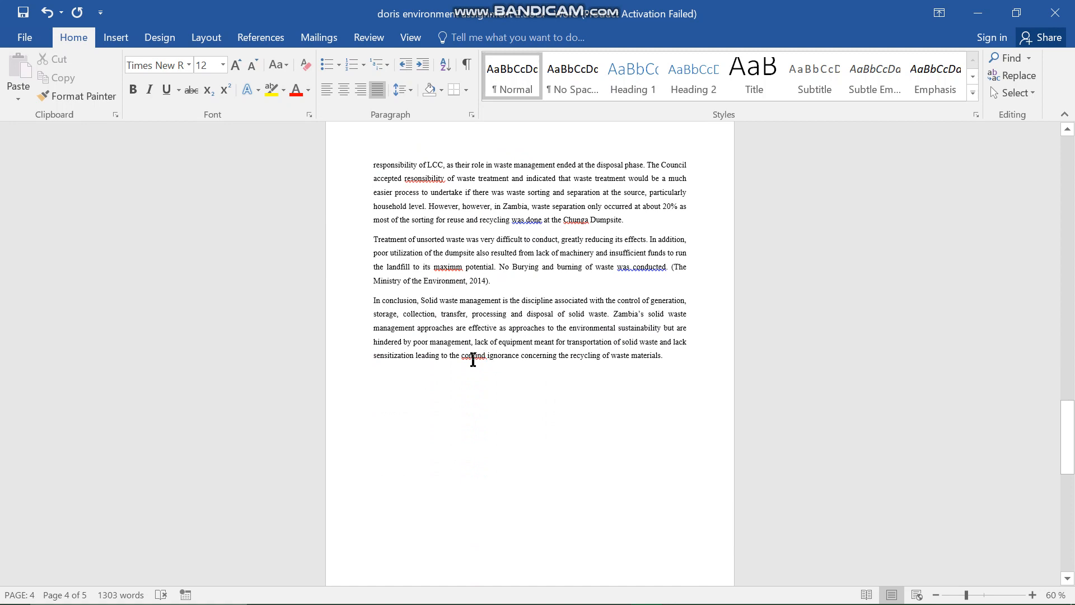
# - Check the suggestion for the misspelled word "contind" in the conclusion and start the Spelling & Grammar check from there
pyautogui.rightClick(473, 360)
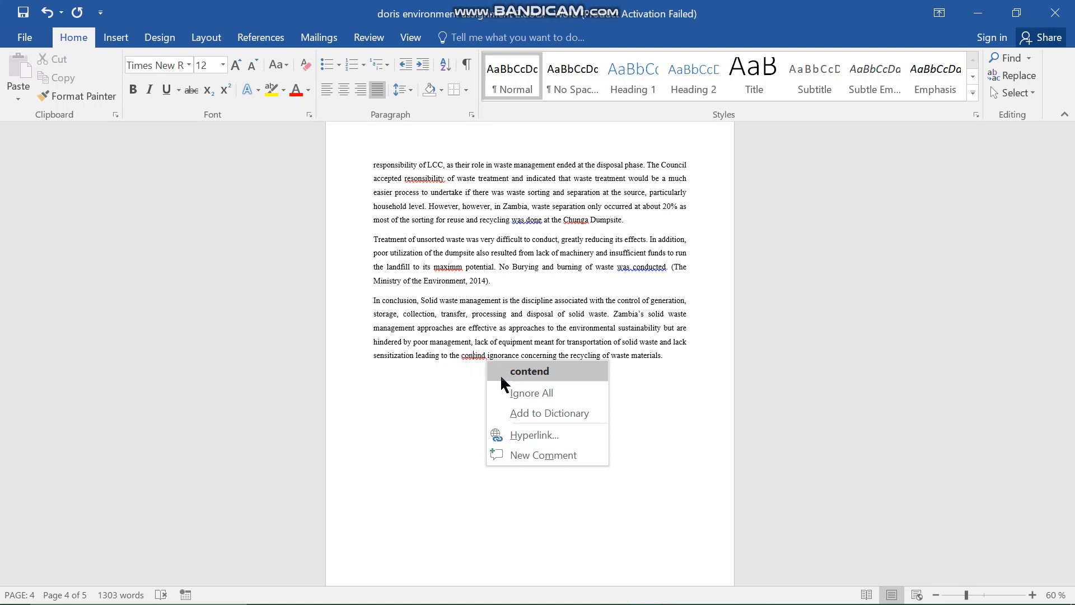
pyautogui.click(465, 387)
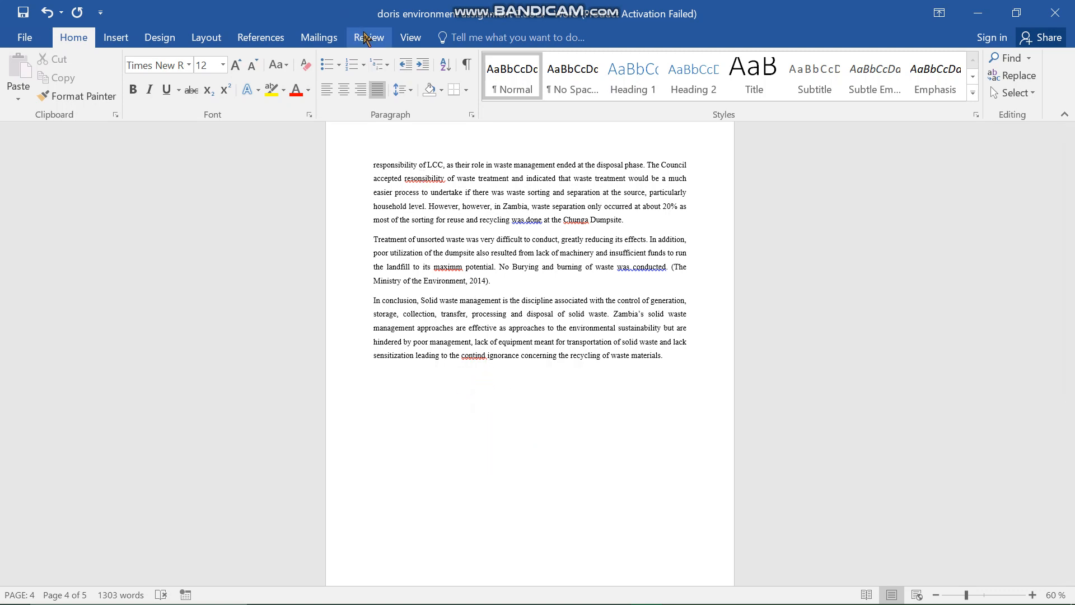
pyautogui.click(365, 38)
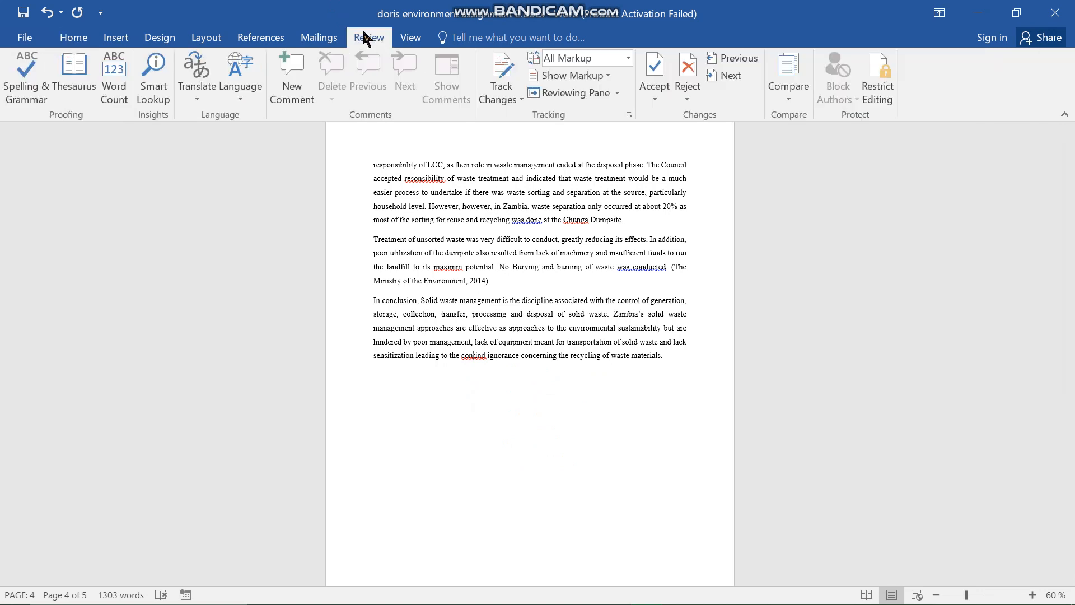
pyautogui.click(42, 96)
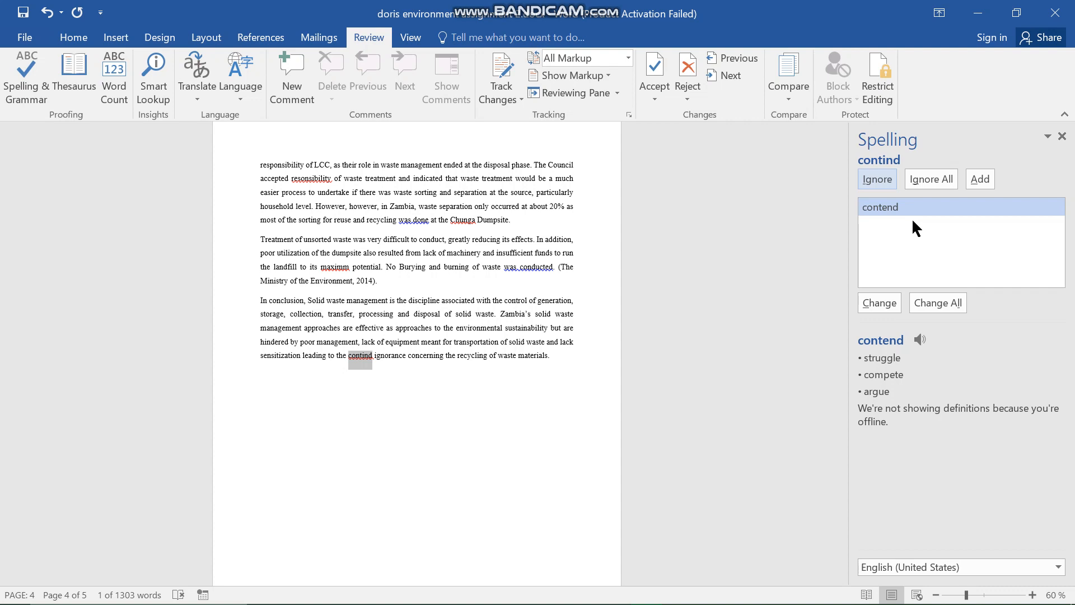
# - Correct "contind" to "continued" directly in the conclusion's last sentence and resume the spelling check
pyautogui.click(369, 358)
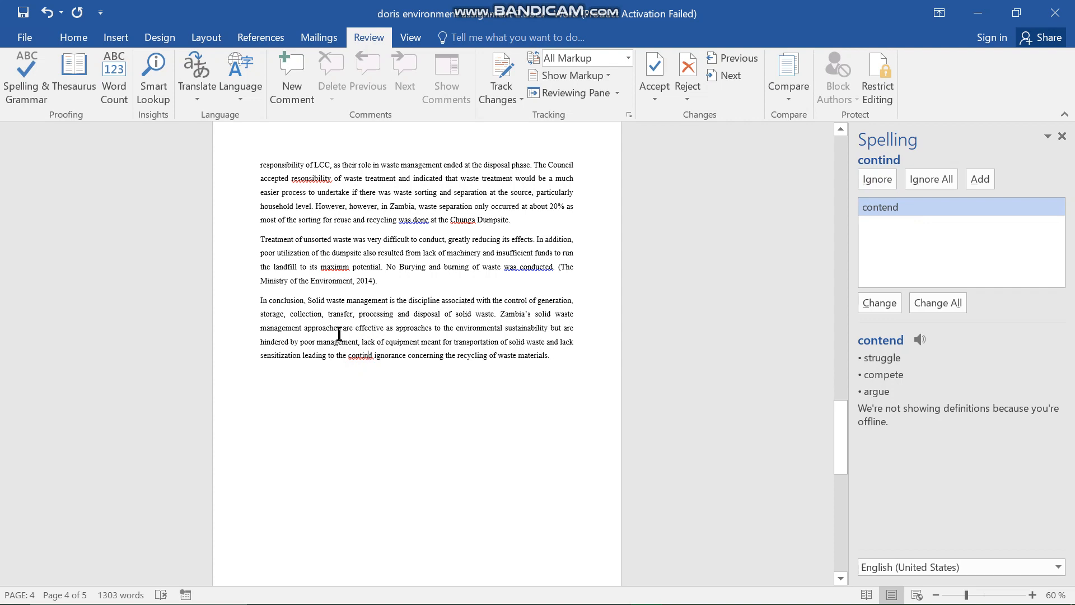
pyautogui.write('ue')
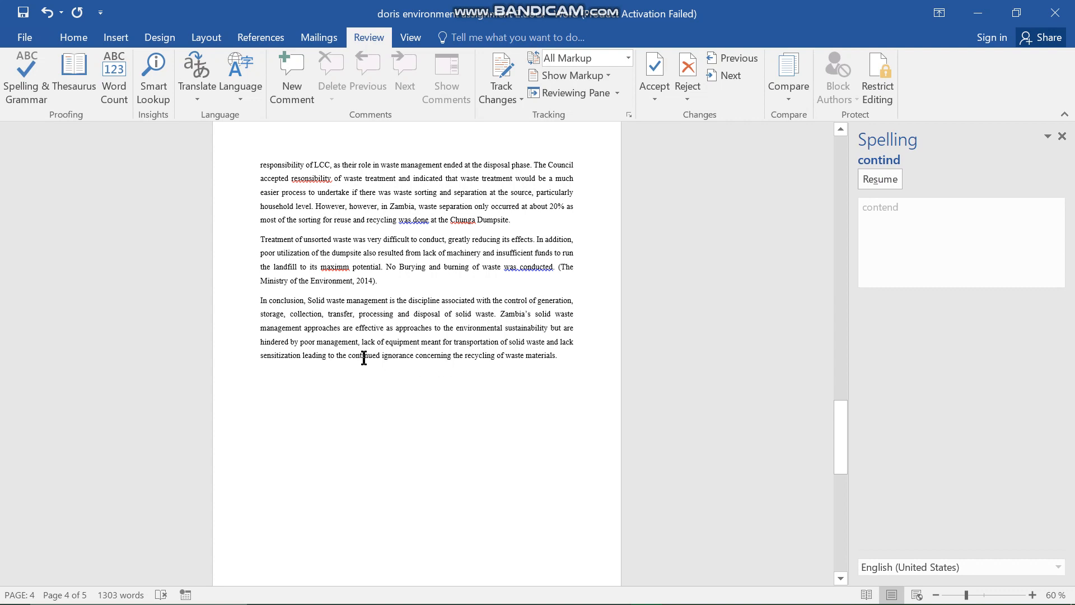
pyautogui.click(891, 186)
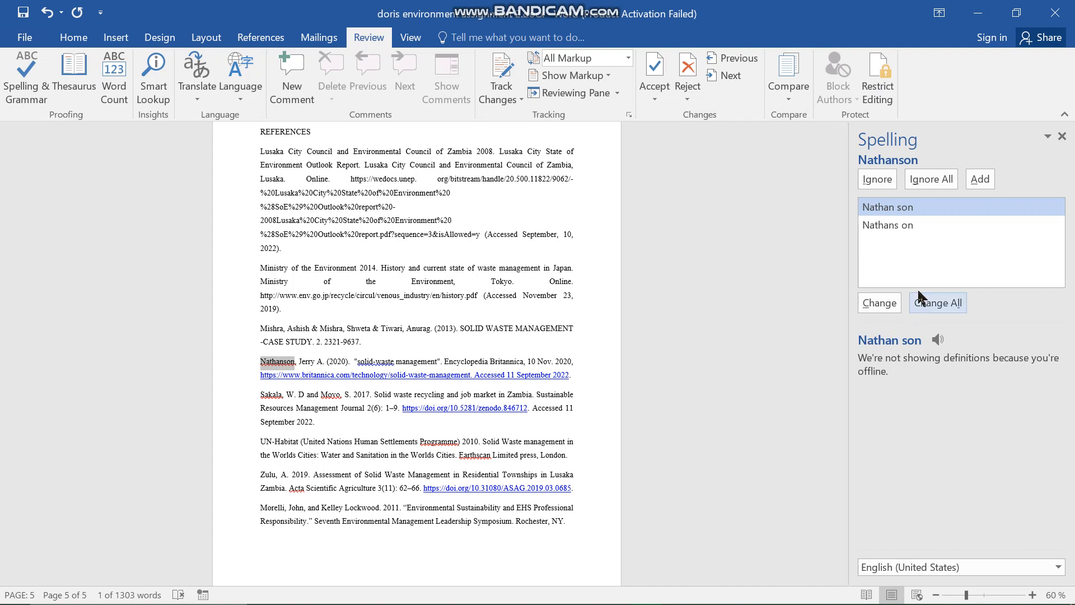
# - Ignore all occurrences of the three flagged author surnames in the references and change "solid-waste" to "Solid-waste"
pyautogui.click(916, 175)
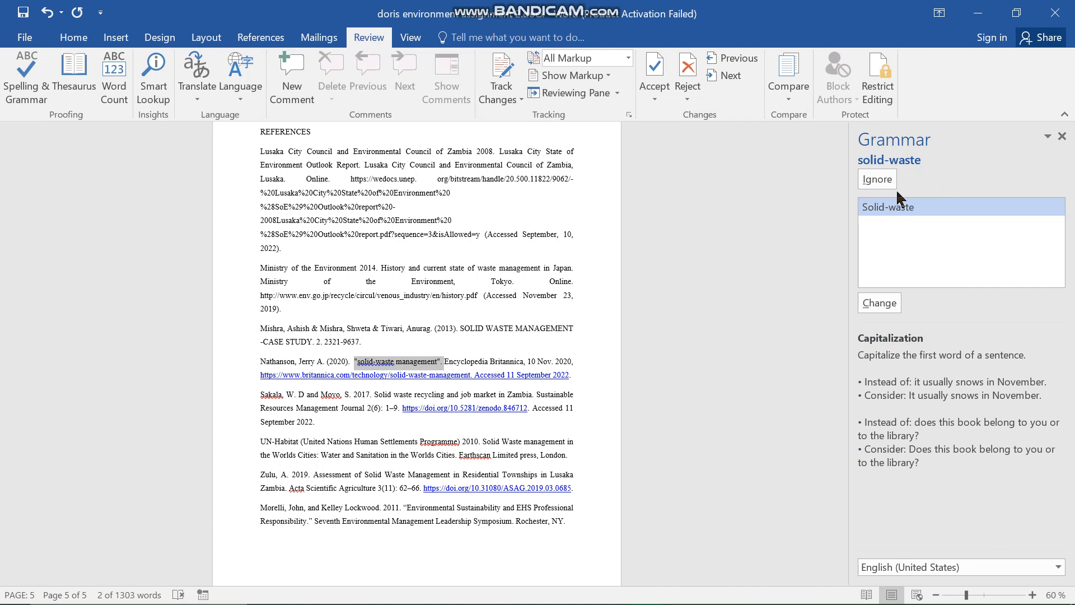
pyautogui.click(879, 302)
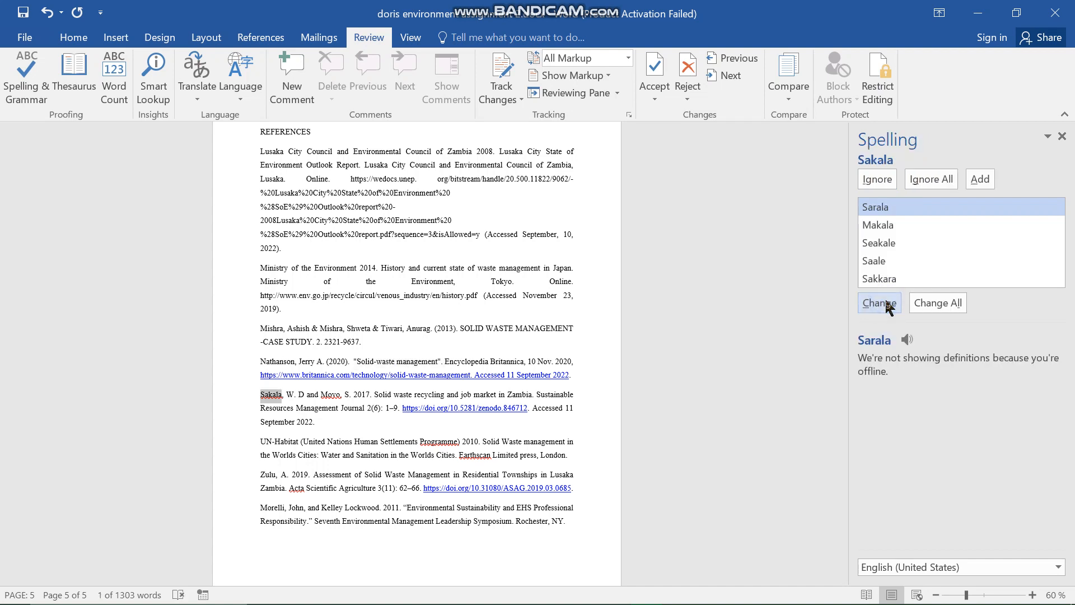
pyautogui.click(921, 175)
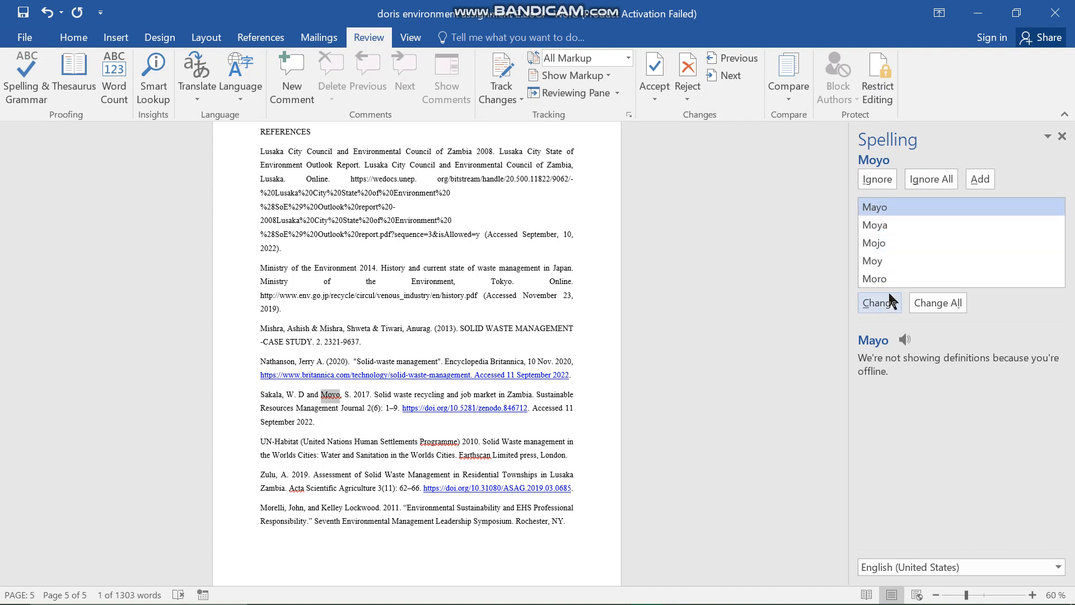
pyautogui.click(922, 176)
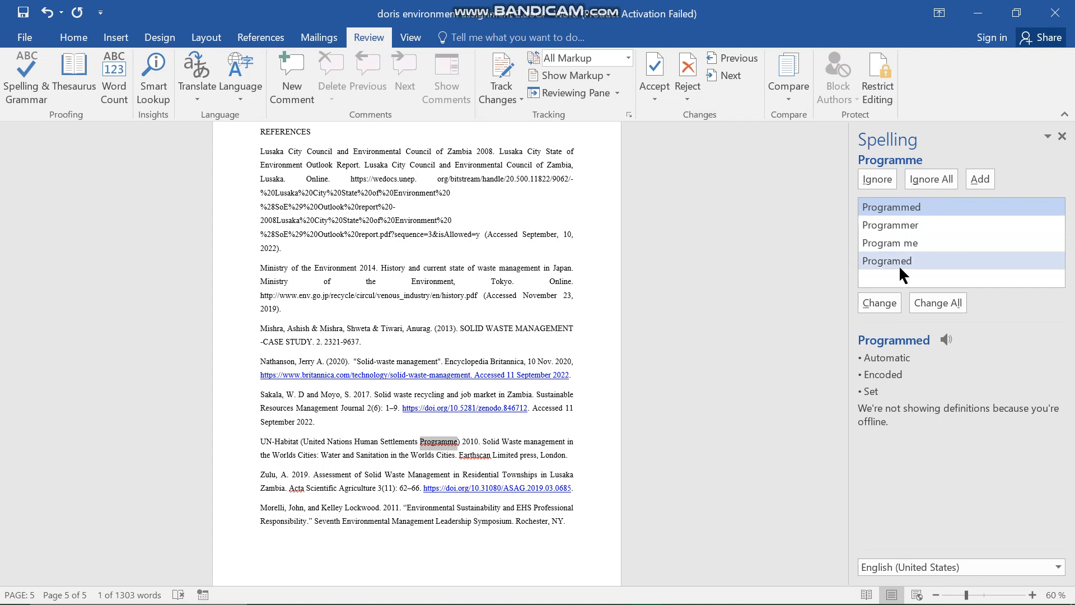
# - Accept the suggested corrections in the references: "Programmed" for "Programme", "Earth scan" for "Earthscan" and "Act" for "Acta"
pyautogui.click(887, 304)
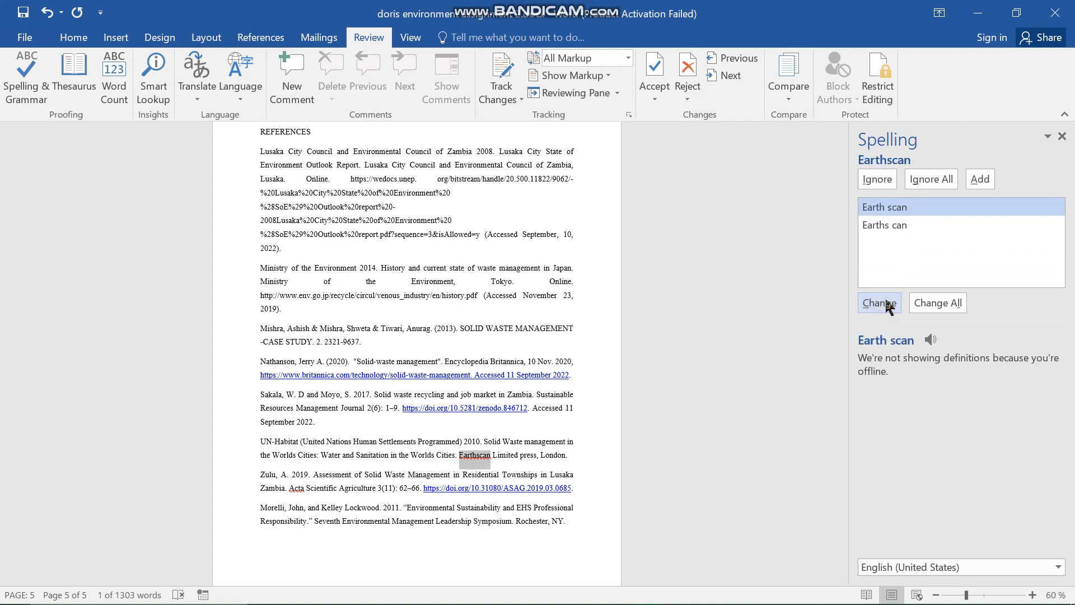
pyautogui.click(887, 305)
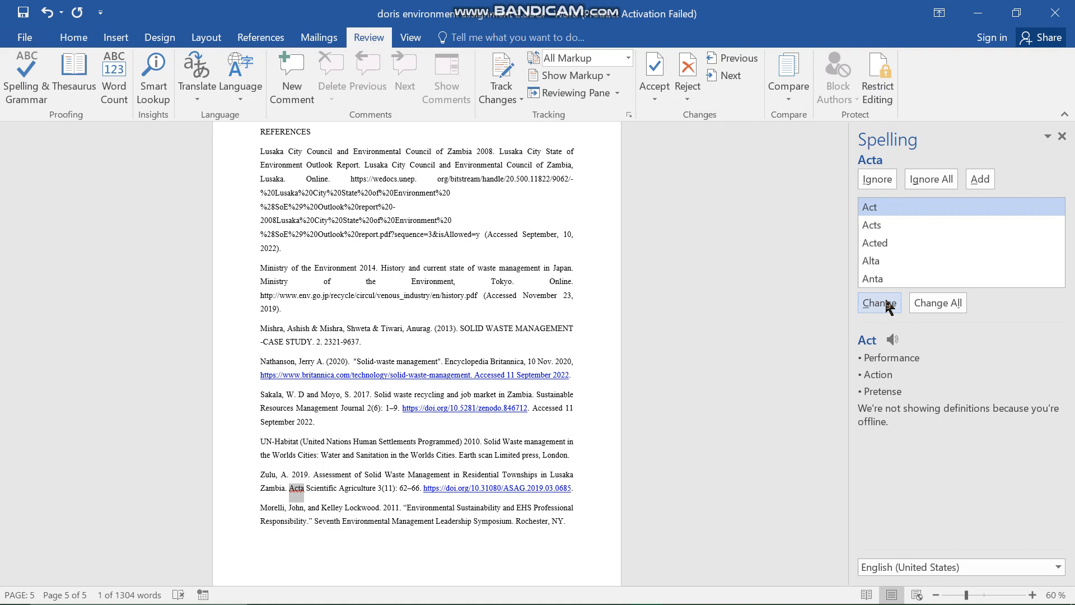
pyautogui.click(888, 304)
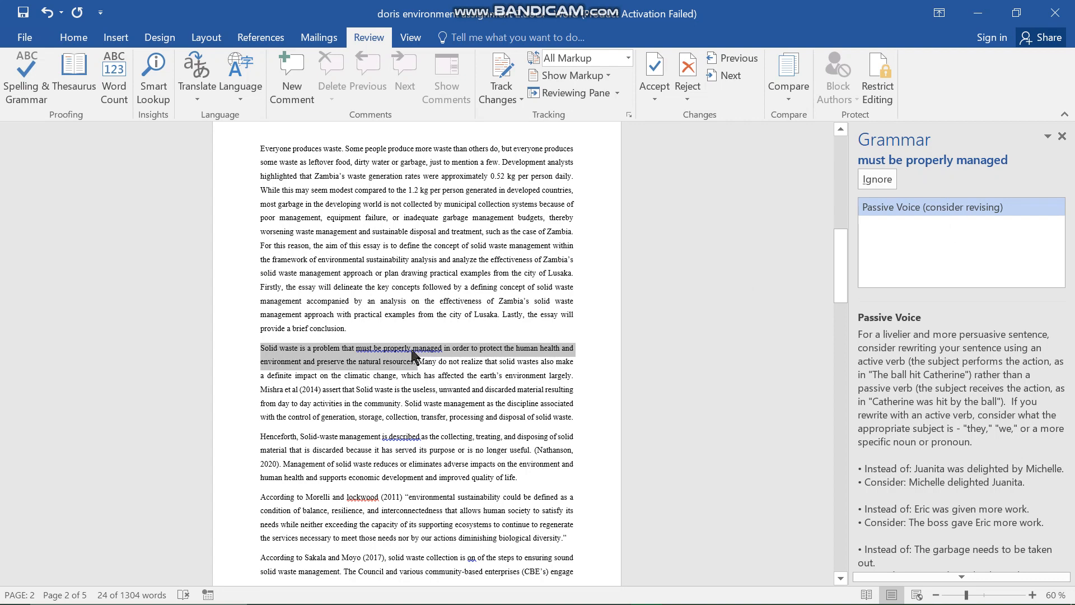
# - Delete the word "properly" from the flagged phrase "must be properly managed" in the essay's second paragraph
pyautogui.click(412, 350)
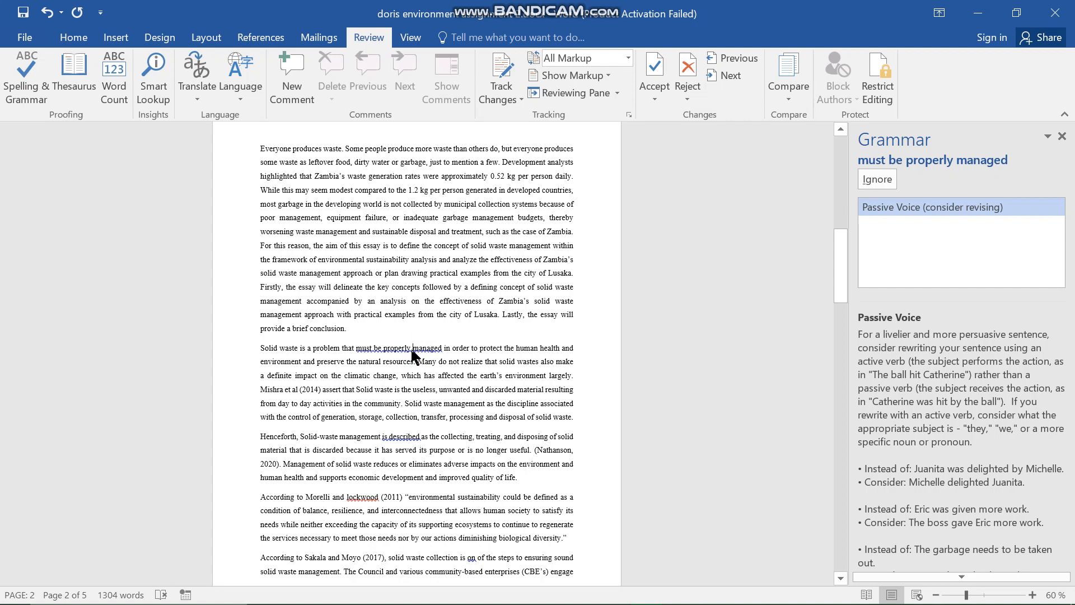
pyautogui.press('BackSpace')
pyautogui.press('BackSpace')
pyautogui.press('BackSpace')
pyautogui.press('BackSpace')
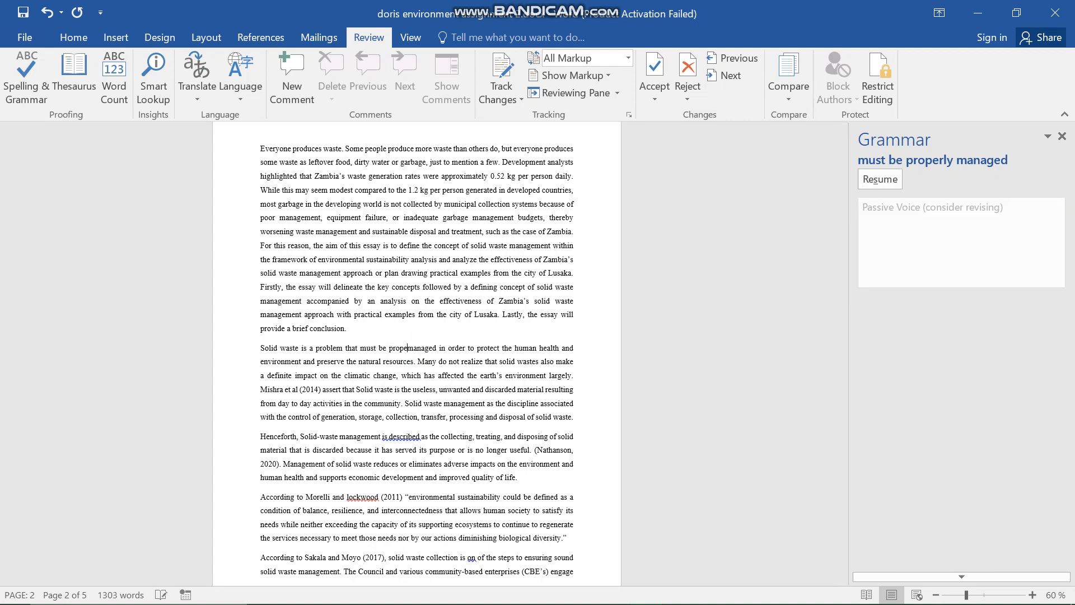
pyautogui.press('BackSpace')
pyautogui.press('BackSpace')
pyautogui.press('BackSpace')
pyautogui.press('BackSpace')
pyautogui.press('BackSpace')
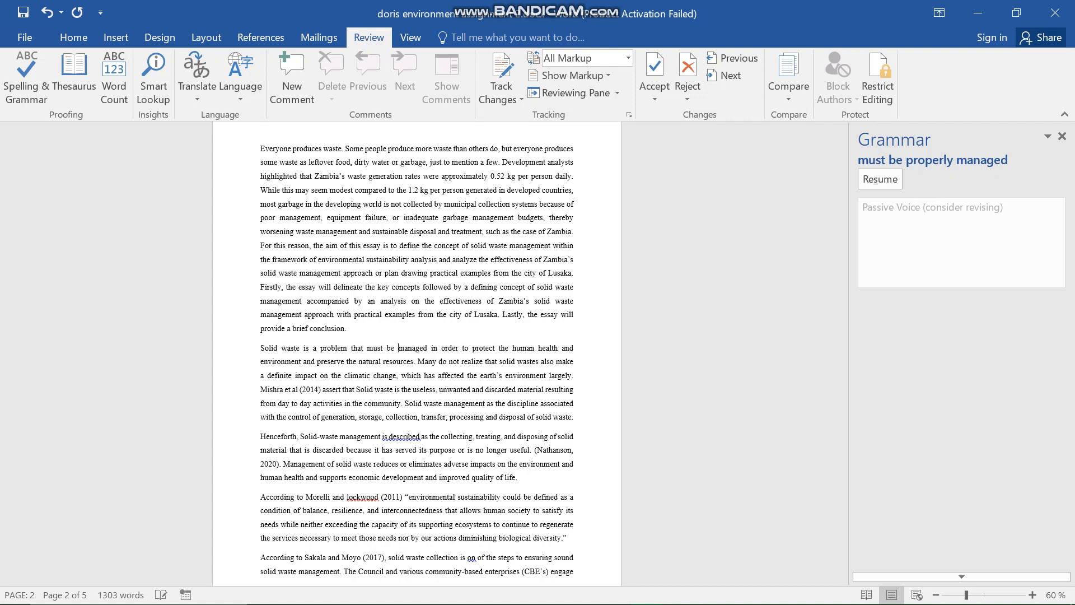
# - Delete the word "must" from the flagged phrase "must be managed" in the essay's second paragraph
pyautogui.press('BackSpace')
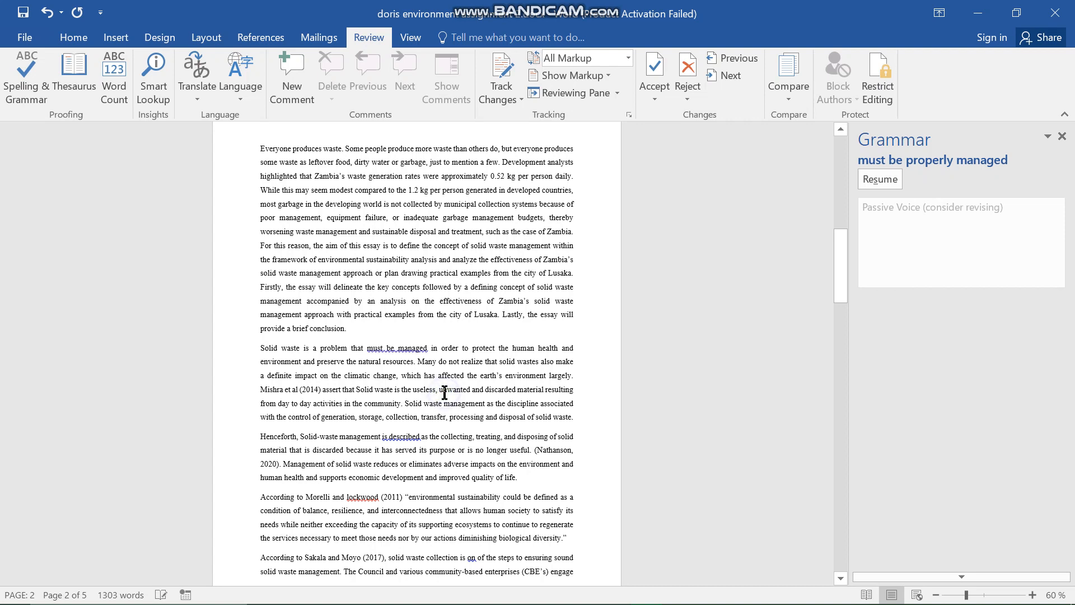
pyautogui.click(395, 356)
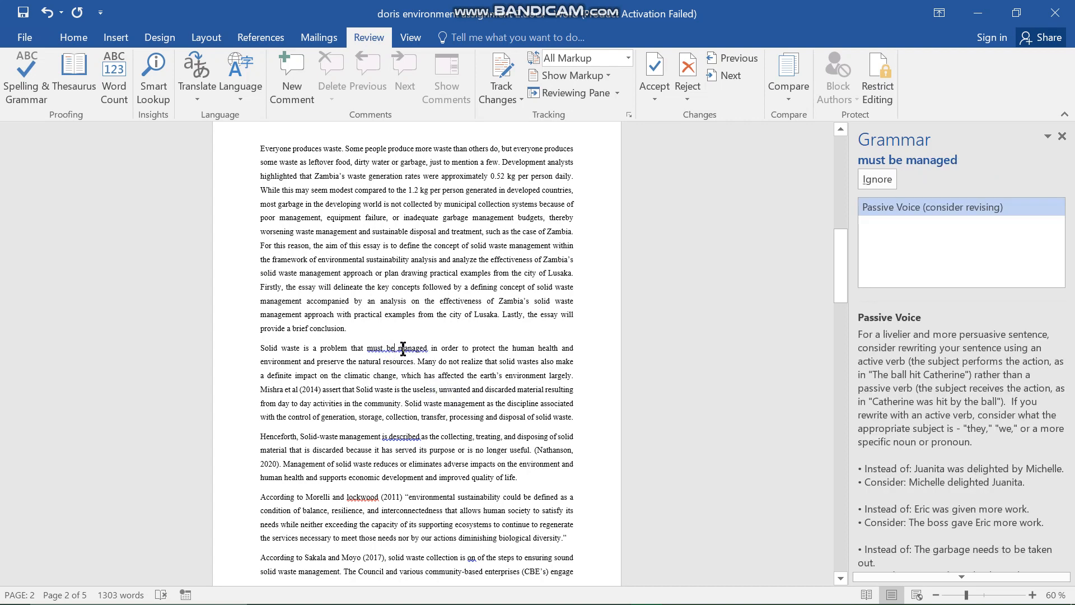
pyautogui.click(386, 348)
pyautogui.press('BackSpace')
pyautogui.press('BackSpace')
pyautogui.press('BackSpace')
pyautogui.press('BackSpace')
pyautogui.press('BackSpace')
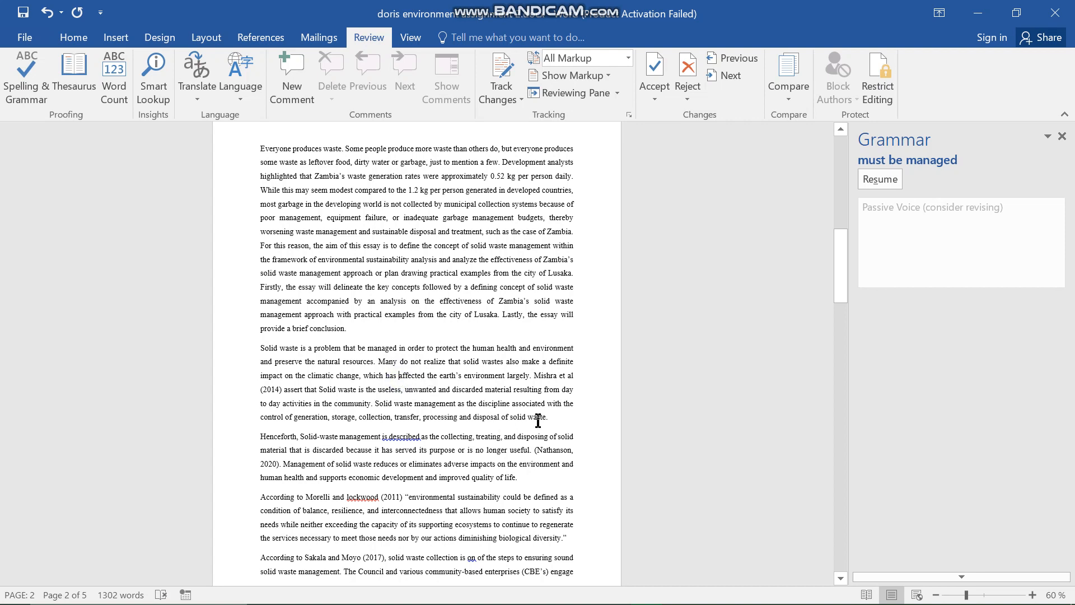
# - Ignore the passive-voice flags on "is described" and "is discarded" and all occurrences of the flagged author surname in the next paragraph
pyautogui.click(399, 440)
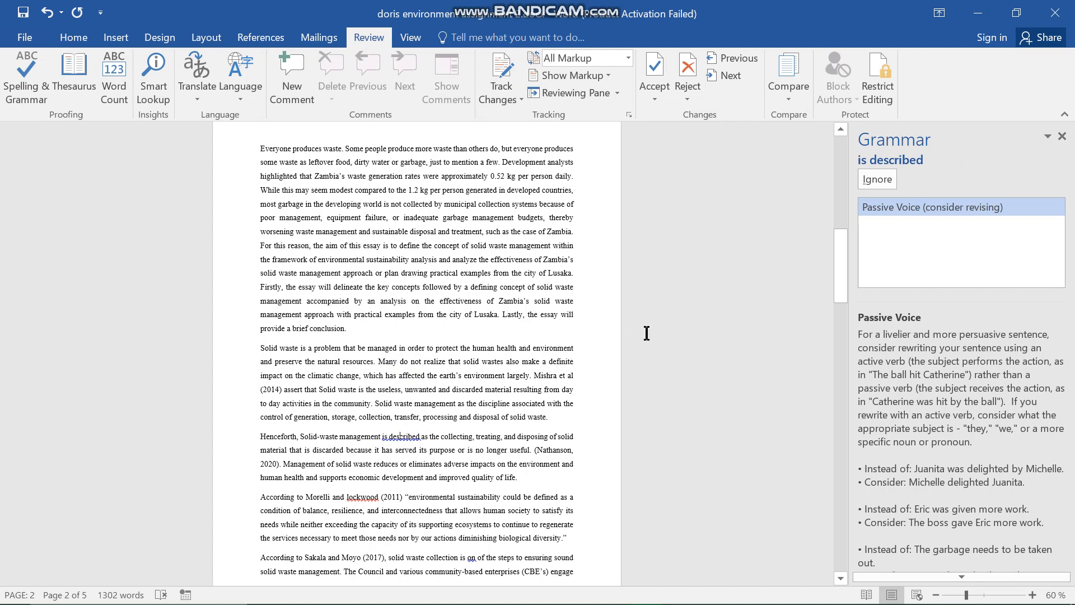
pyautogui.click(877, 180)
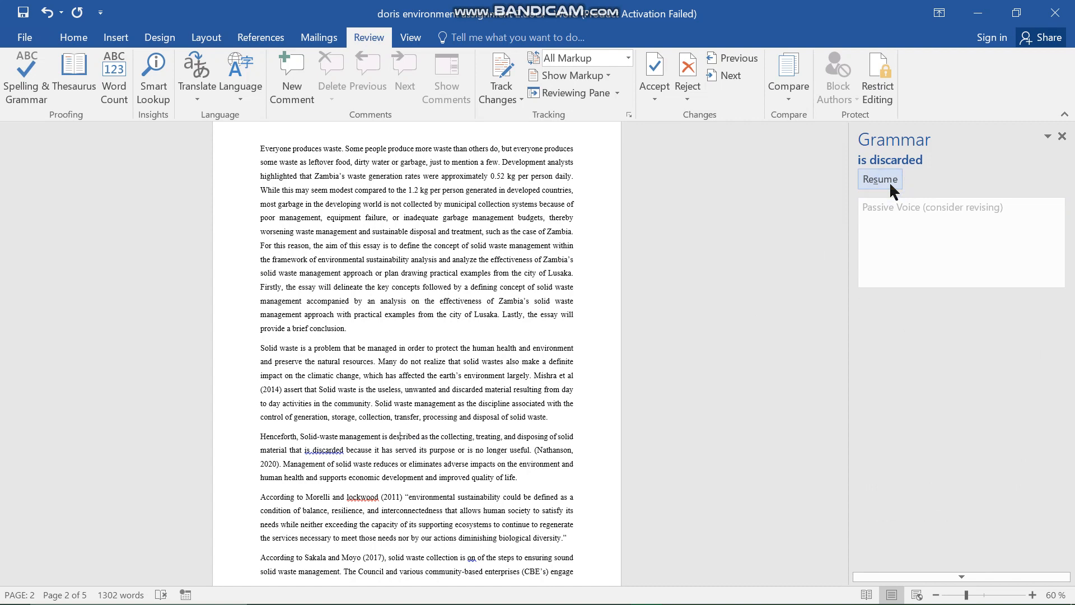
pyautogui.click(889, 182)
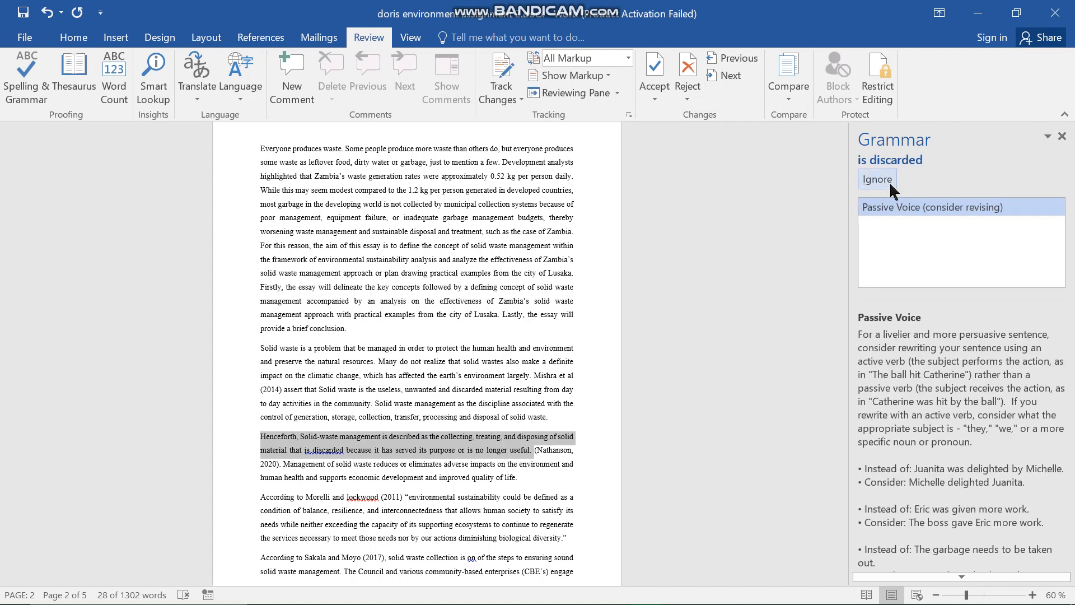
pyautogui.click(889, 182)
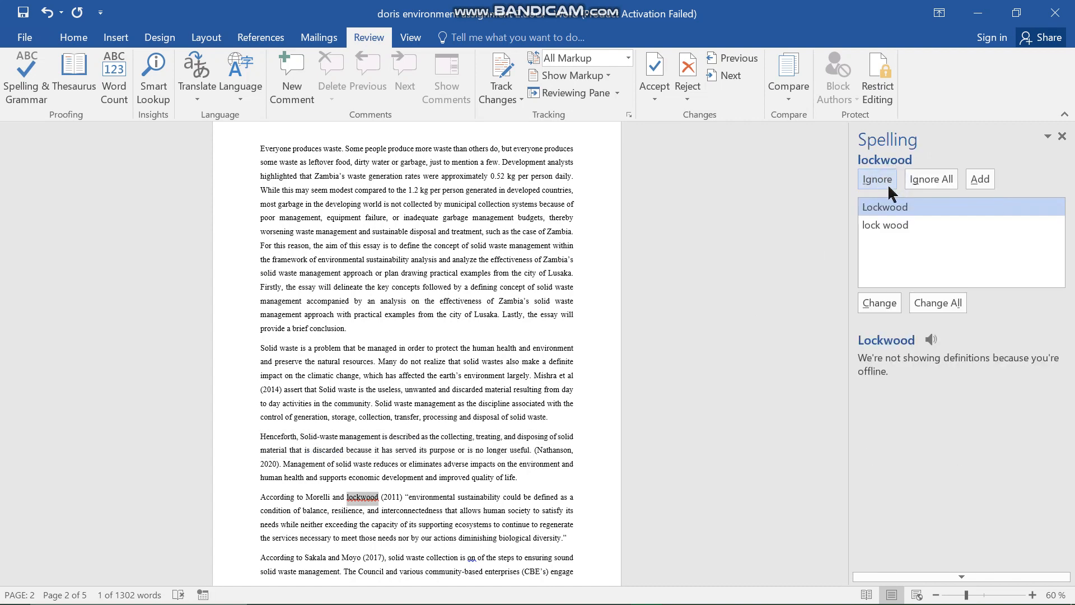
pyautogui.click(928, 178)
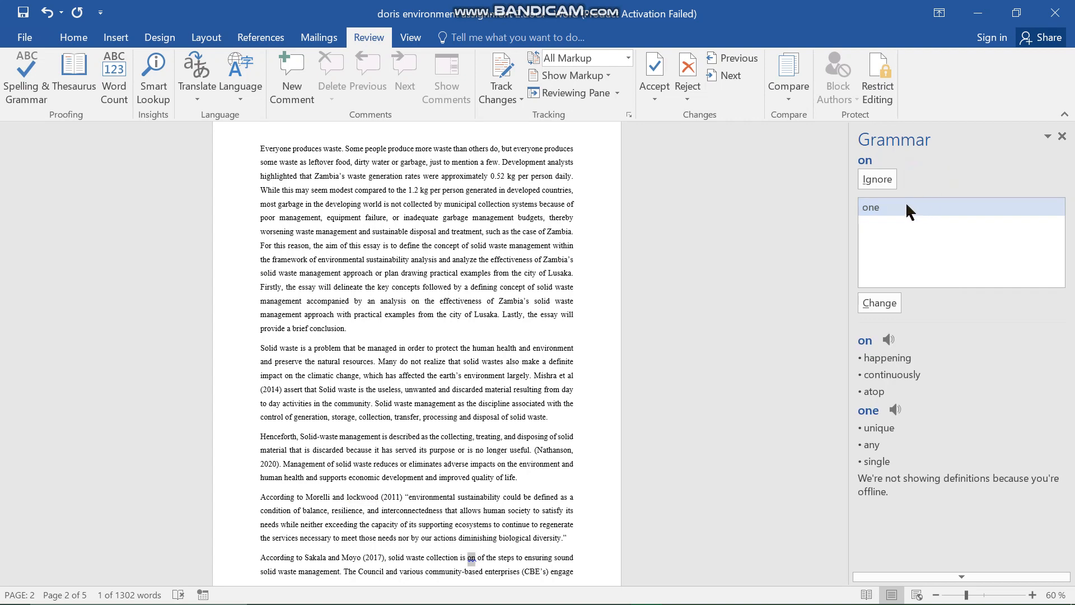
# - Accept the suggested corrections "one" for "on", "including" for "incluing" and "city" for "cit"
pyautogui.click(886, 305)
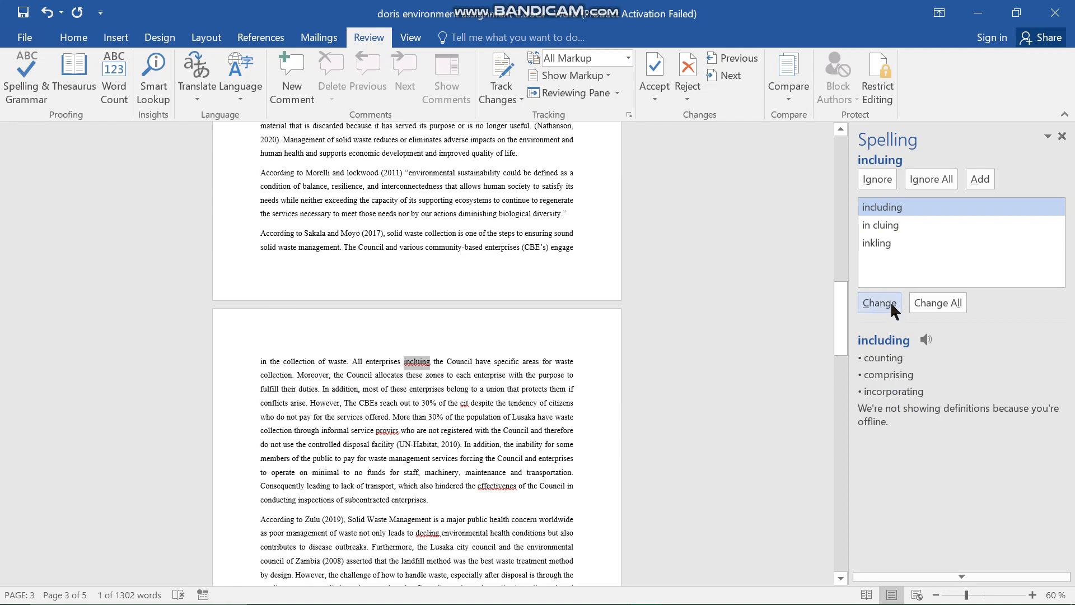
pyautogui.click(892, 305)
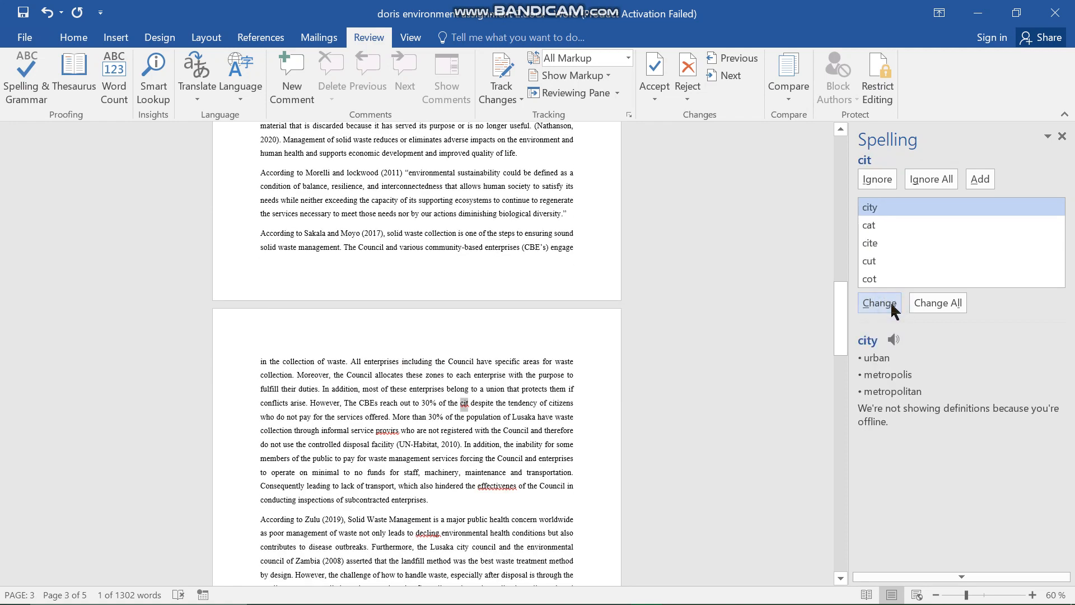
pyautogui.click(892, 305)
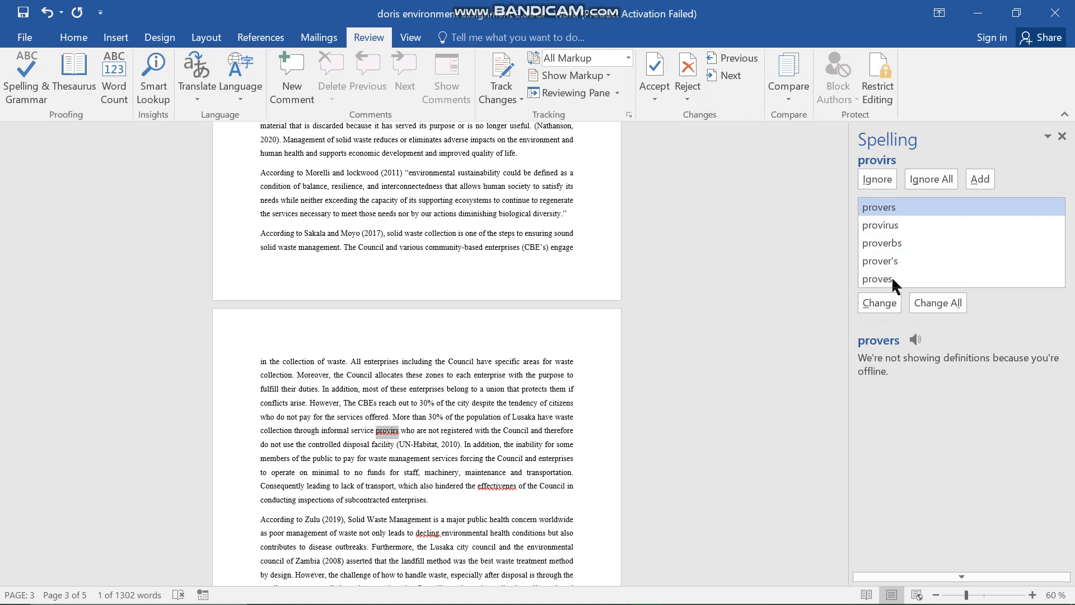
# - Correct "provirs" to "providers" directly in the page 3 text and resume the spelling check
pyautogui.click(392, 430)
pyautogui.write('de')
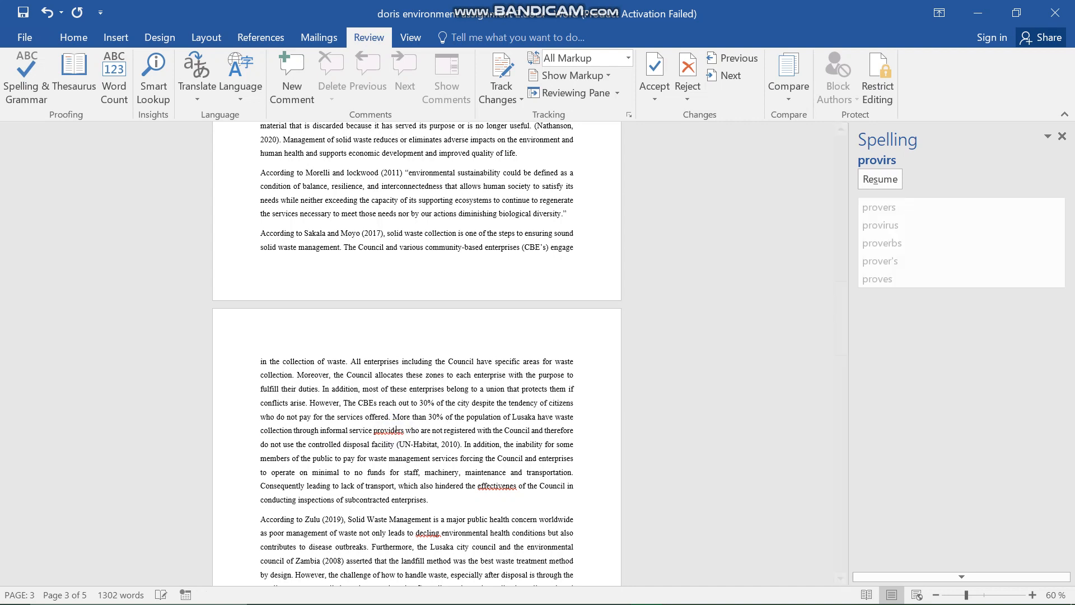
pyautogui.click(892, 178)
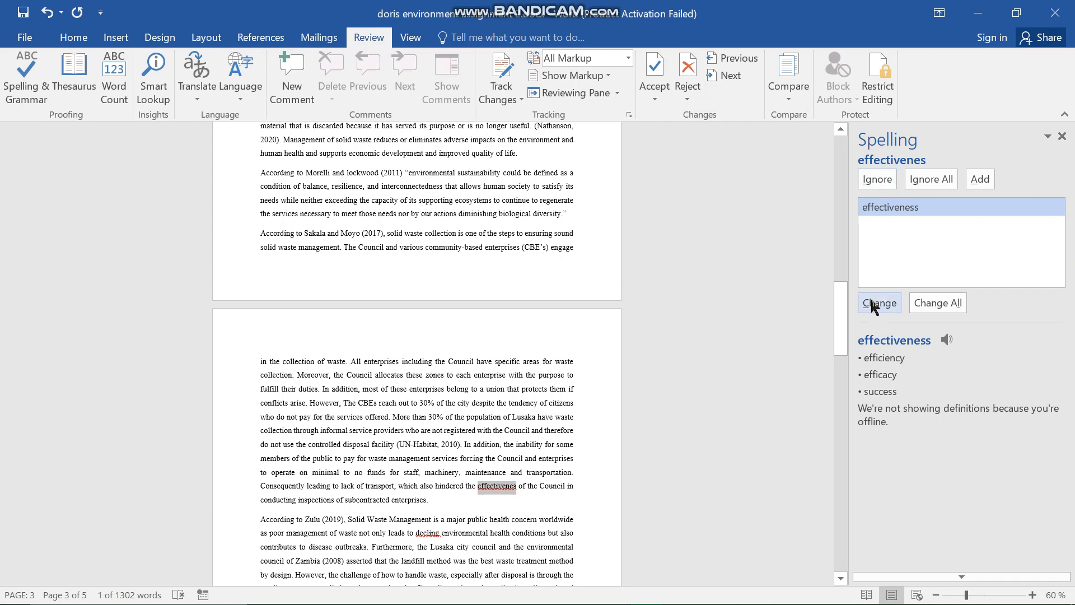
# - Accept the suggestions "effectiveness" for "effectivenes" and "decking" for "decling", and change all occurrences of "exale" to "exile"
pyautogui.click(877, 305)
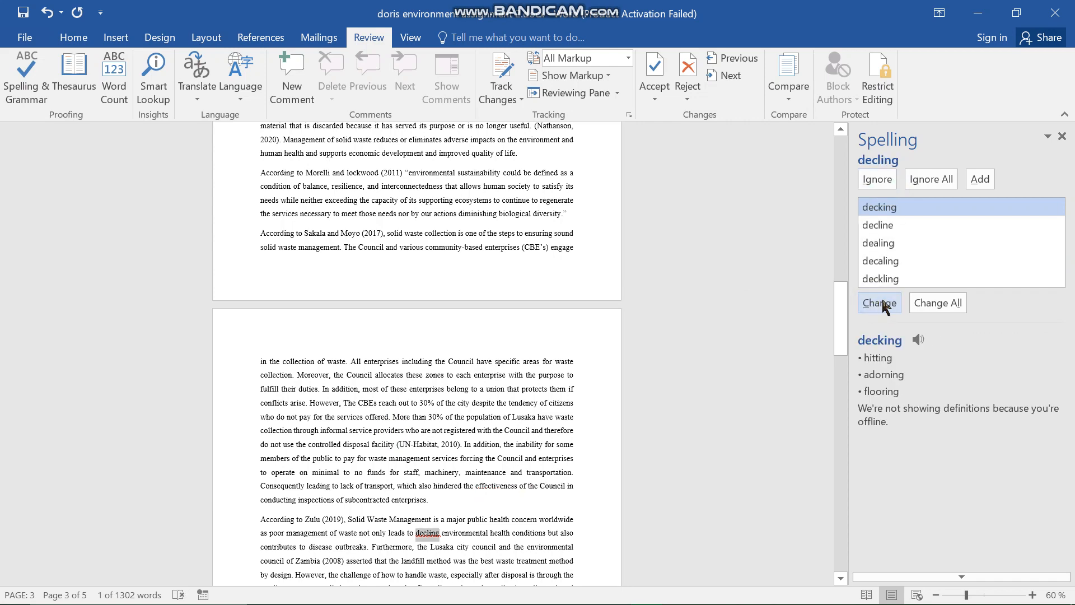
pyautogui.click(880, 304)
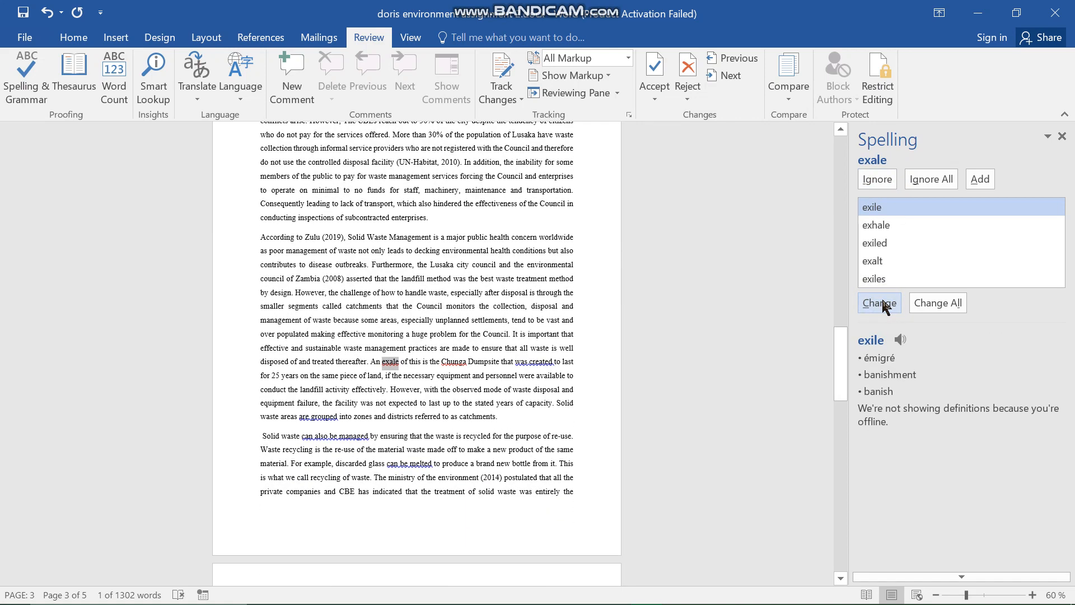
pyautogui.click(925, 305)
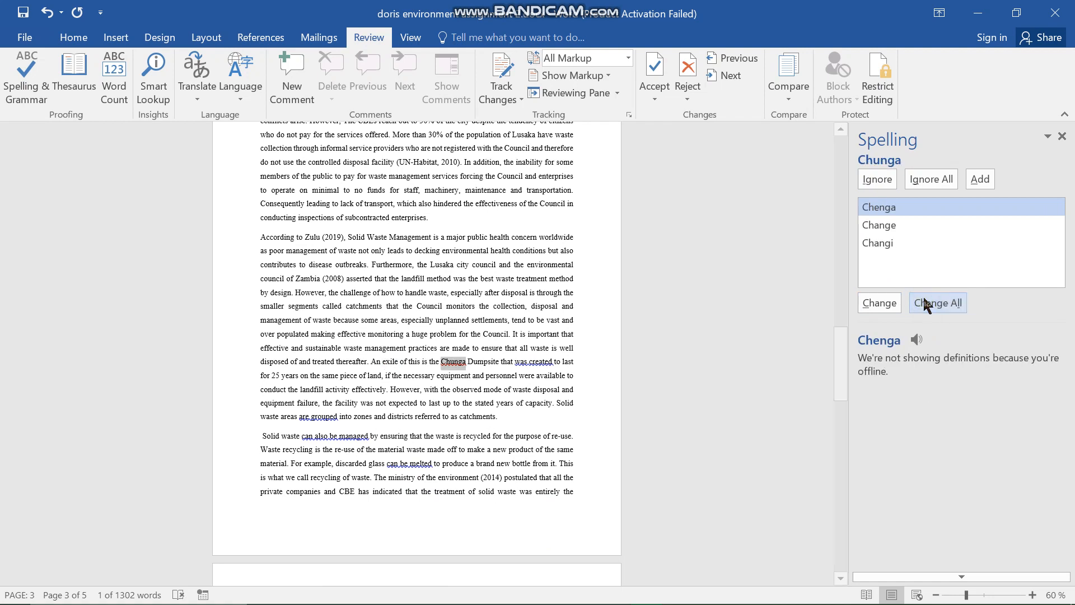
# - Ignore all occurrences of "Chunga" and the flags on "was created", "are grouped", "can also be managed" and "can be melted"
pyautogui.click(926, 179)
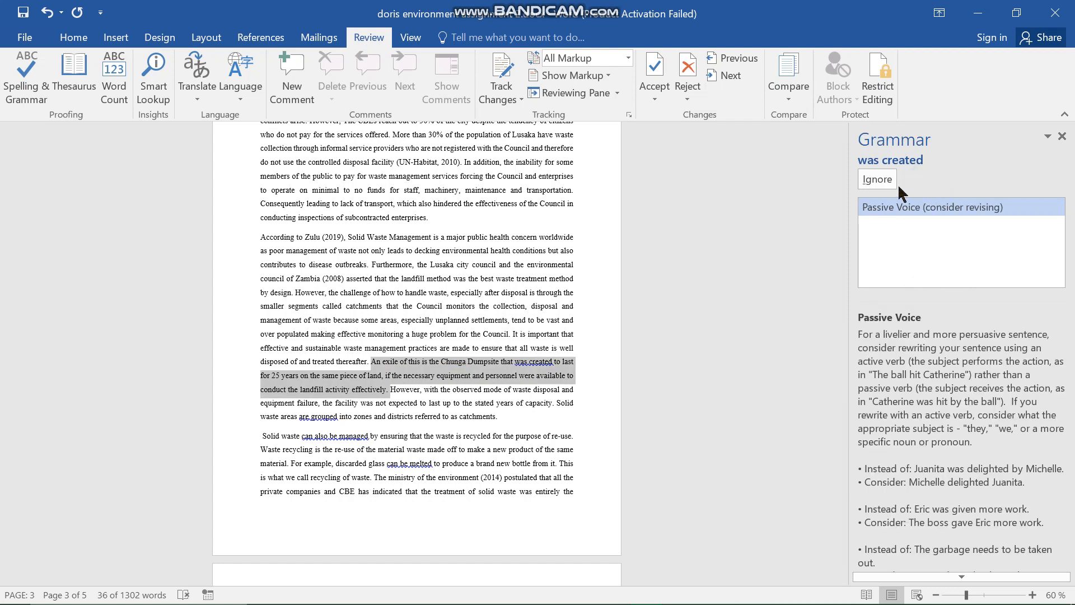
pyautogui.click(877, 179)
pyautogui.click(878, 179)
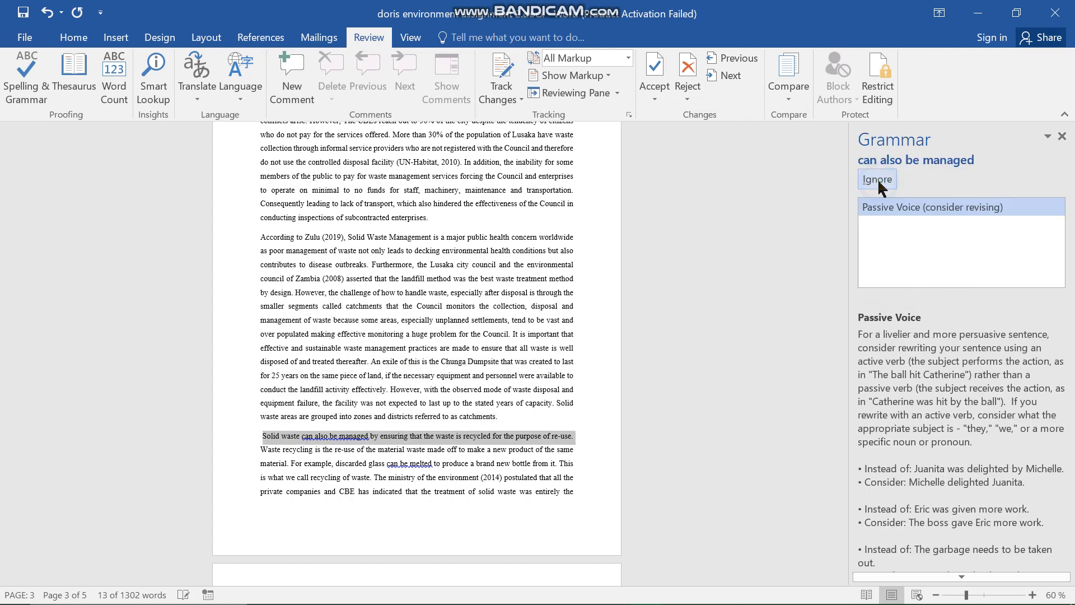
pyautogui.click(878, 180)
pyautogui.click(878, 180)
pyautogui.click(878, 179)
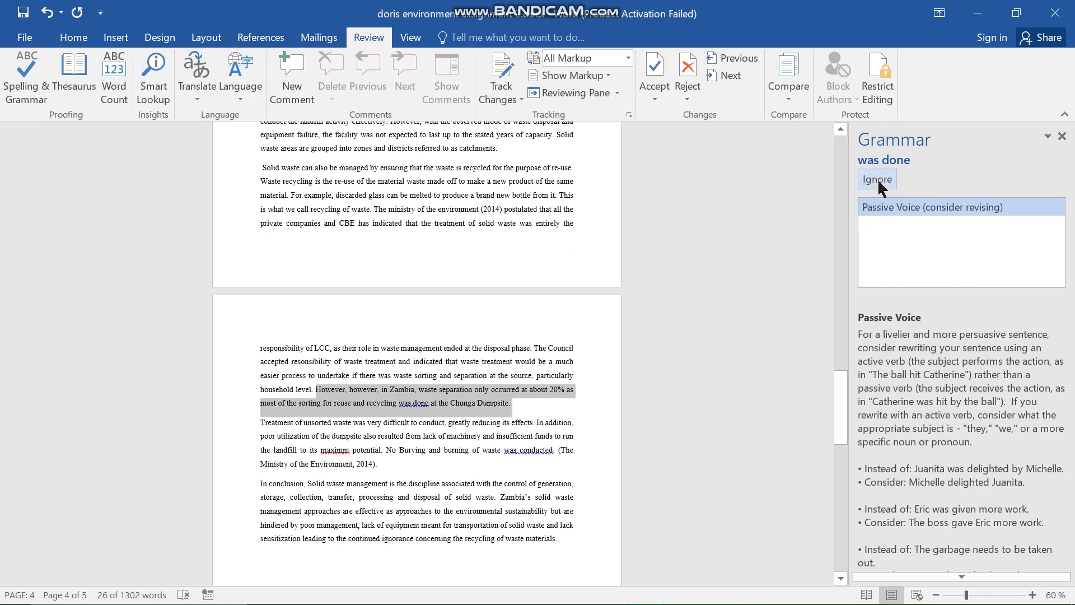
# - Ignore the flags on "was done", "maximm" and "was conducted" on page 4 and close the finished spelling and grammar check
pyautogui.click(878, 179)
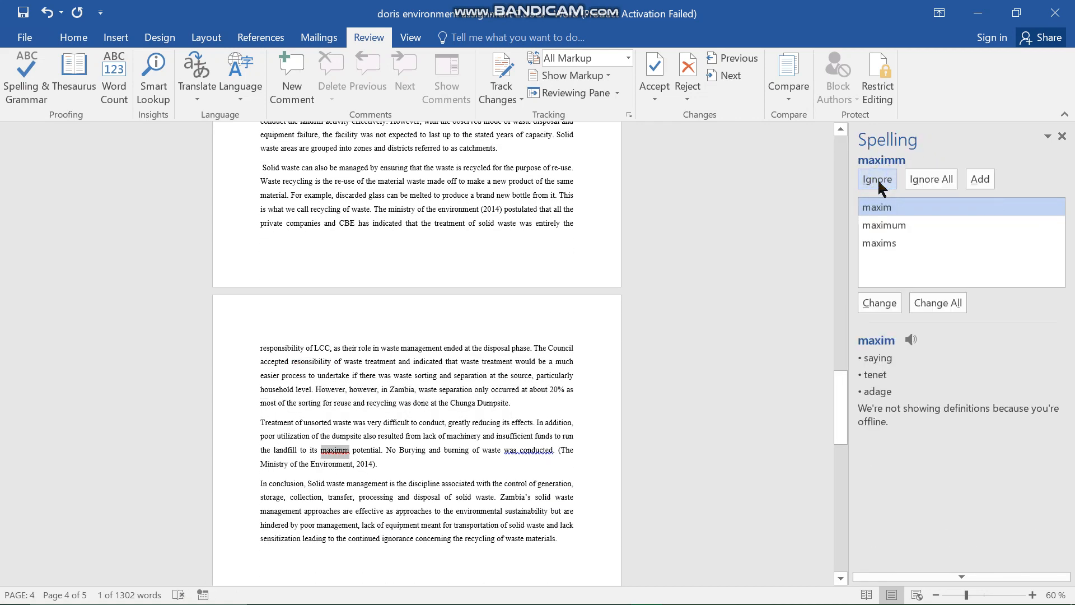
pyautogui.click(878, 179)
pyautogui.click(877, 180)
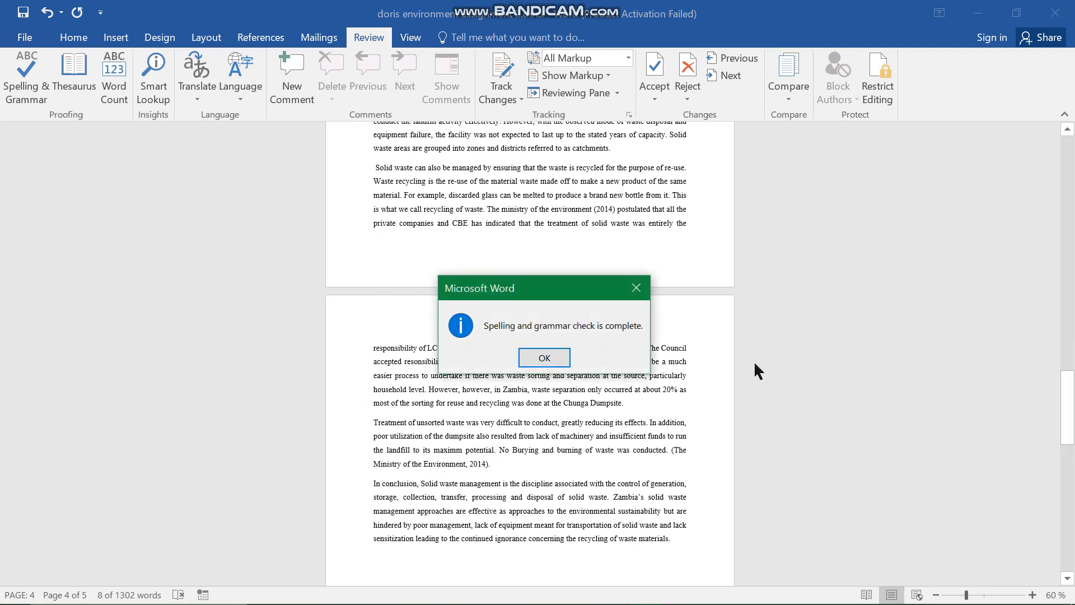
pyautogui.click(554, 360)
# - Look through the essay from its opening paragraph to the references to check for remaining spelling and grammar underlines
pyautogui.scroll(20, 554, 360)
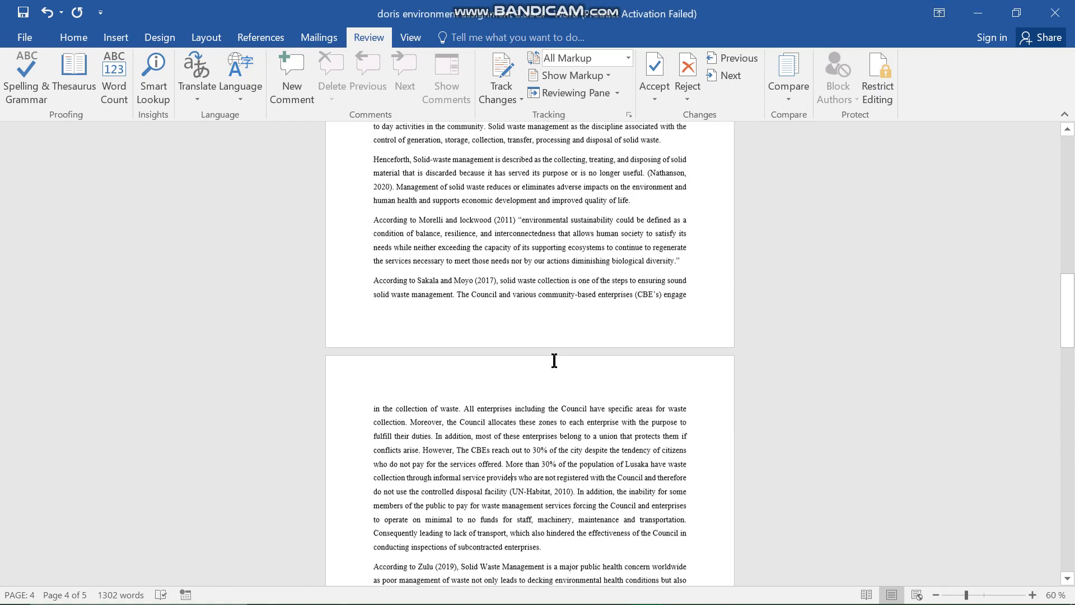
pyautogui.scroll(3, 555, 360)
pyautogui.scroll(-8, 554, 360)
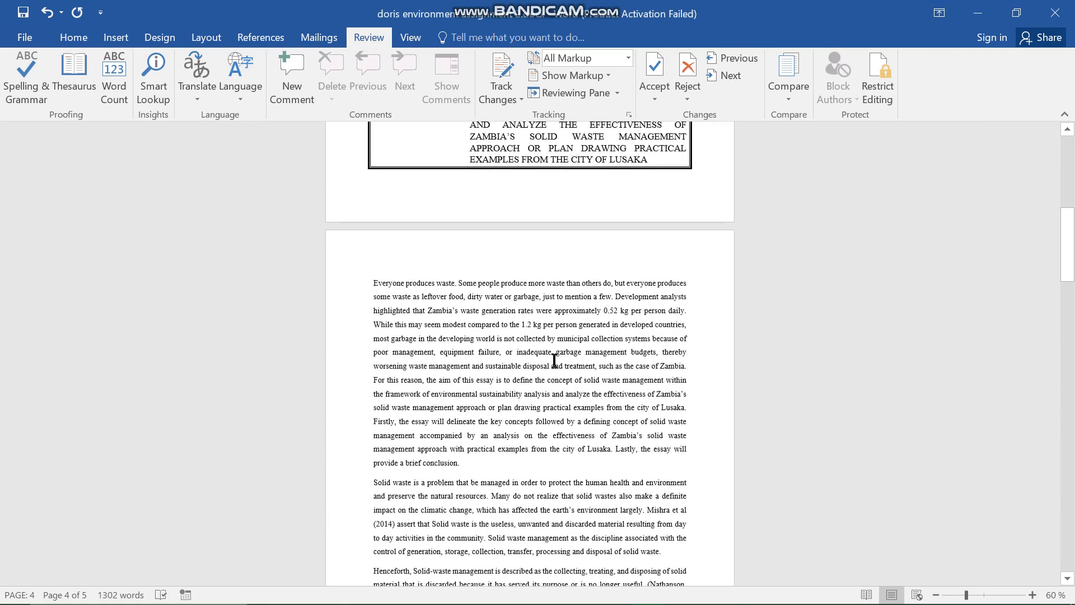
pyautogui.scroll(-10, 554, 360)
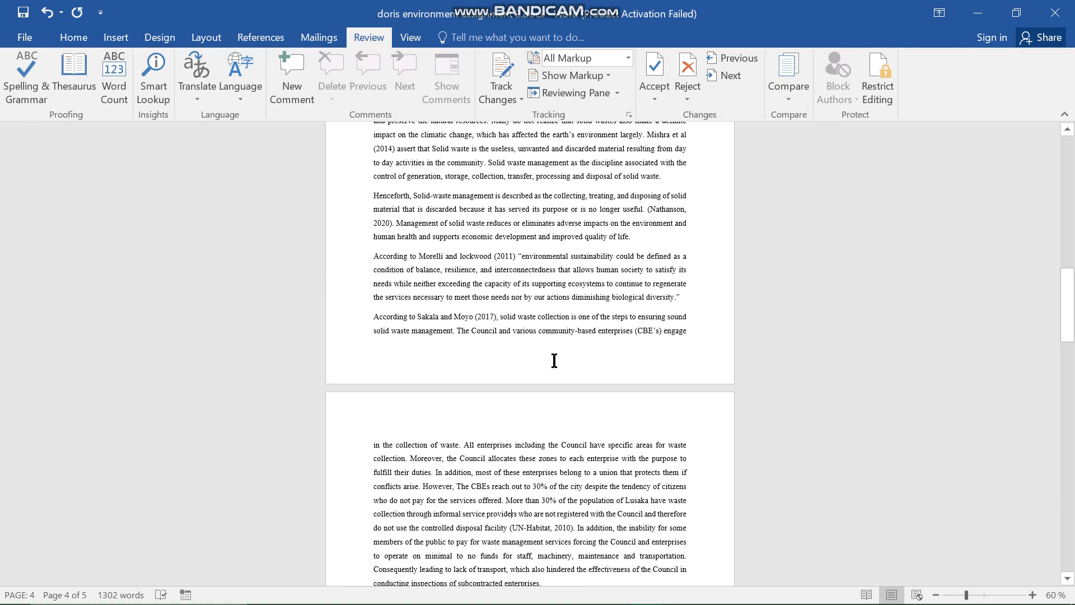
pyautogui.scroll(-8, 554, 360)
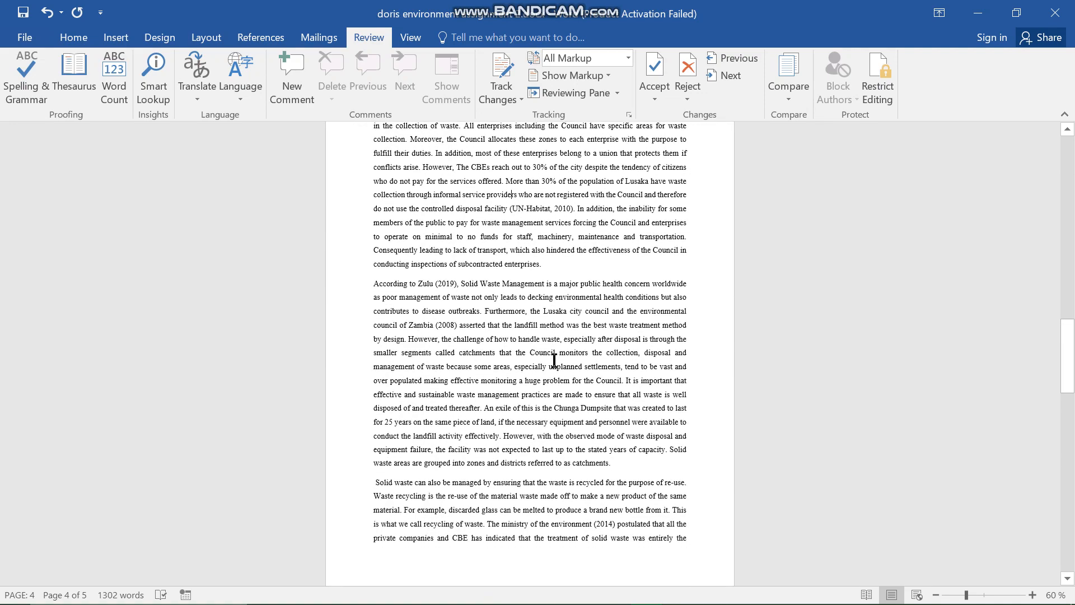
pyautogui.scroll(-10, 555, 360)
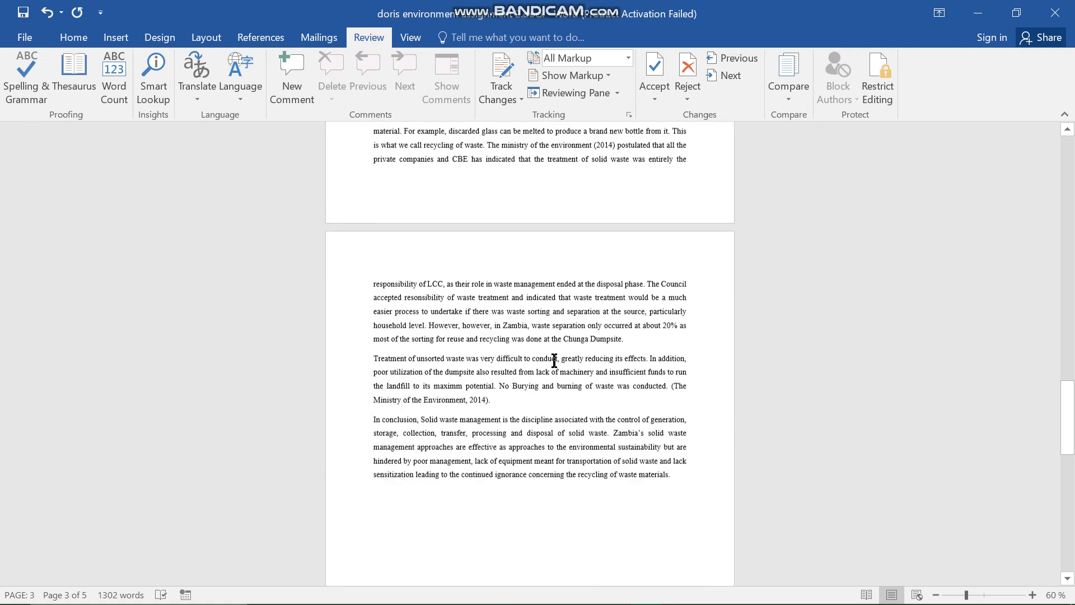
pyautogui.scroll(-7, 554, 360)
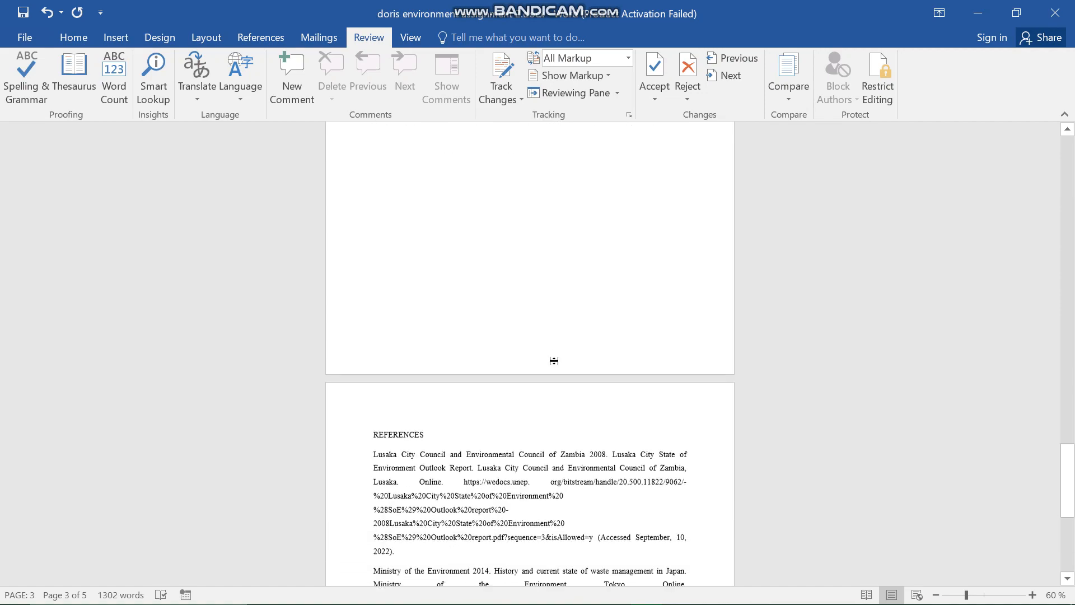
pyautogui.scroll(15, 555, 360)
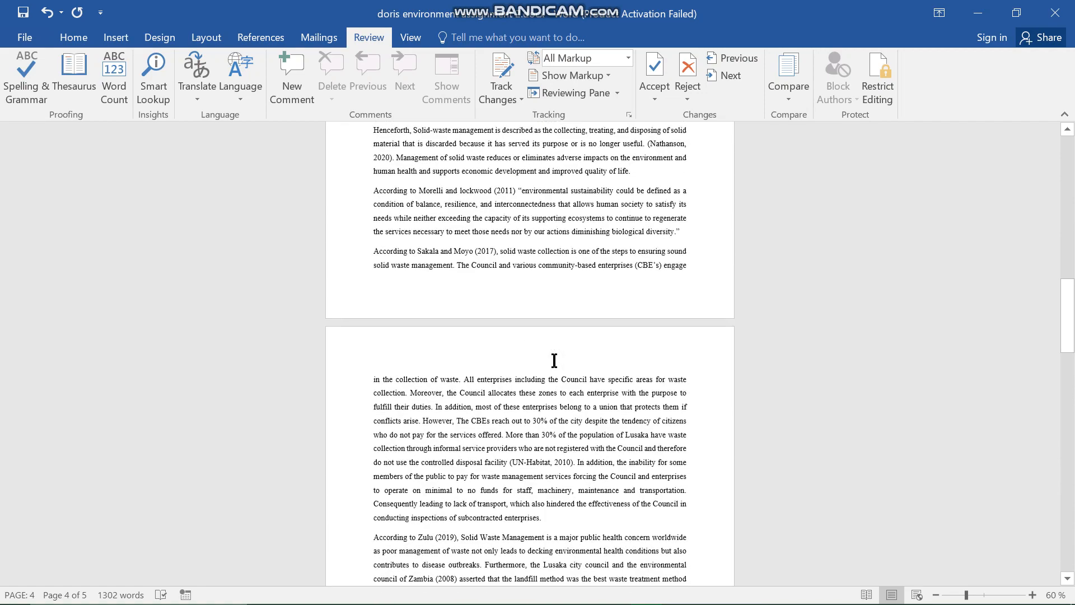
pyautogui.scroll(8, 554, 360)
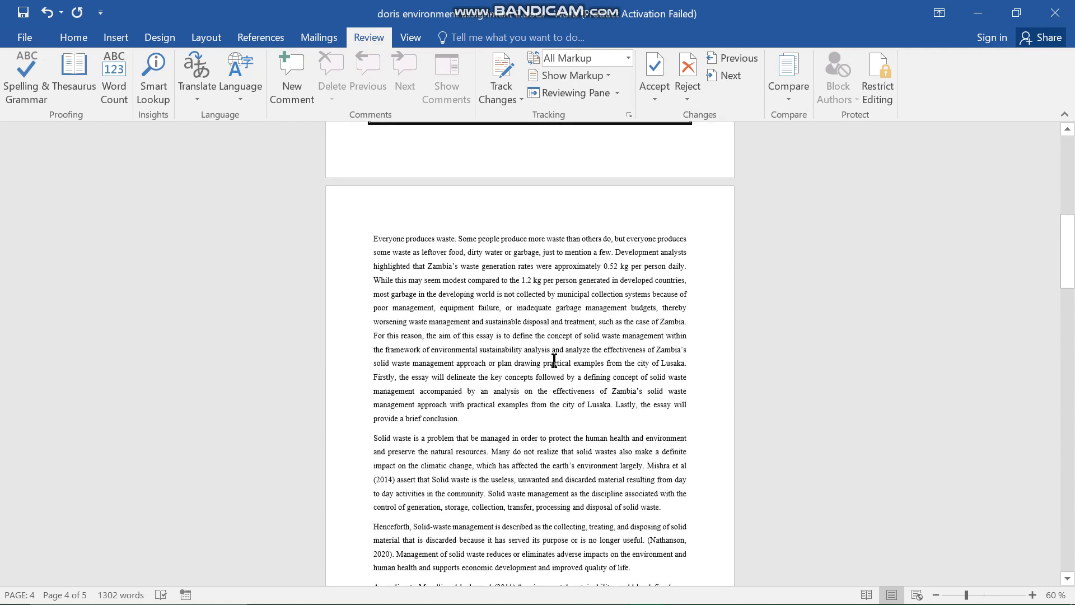
pyautogui.scroll(-1, 554, 360)
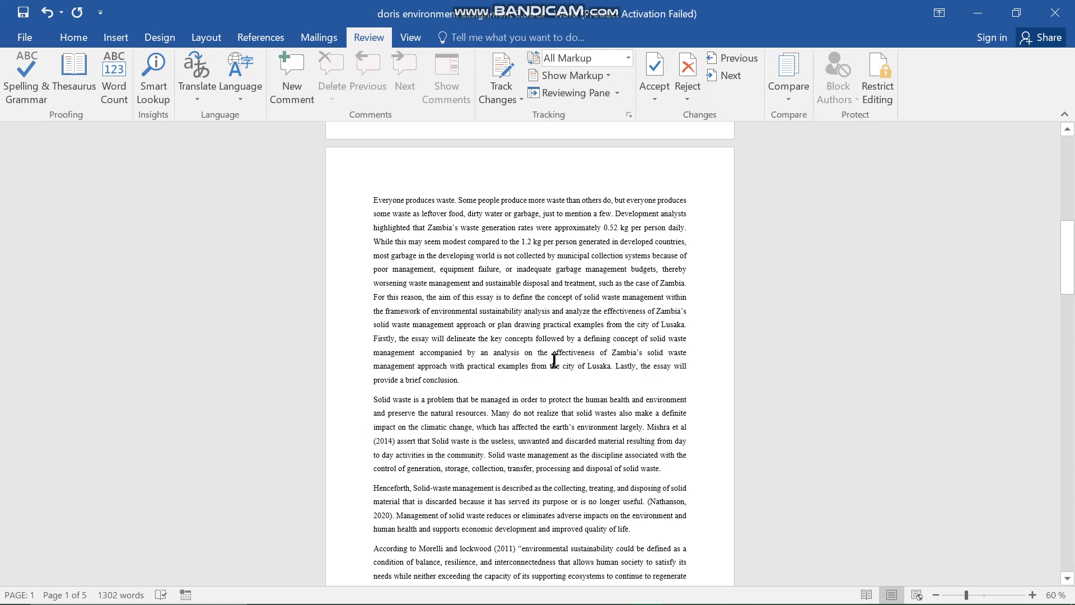
pyautogui.scroll(-1, 554, 360)
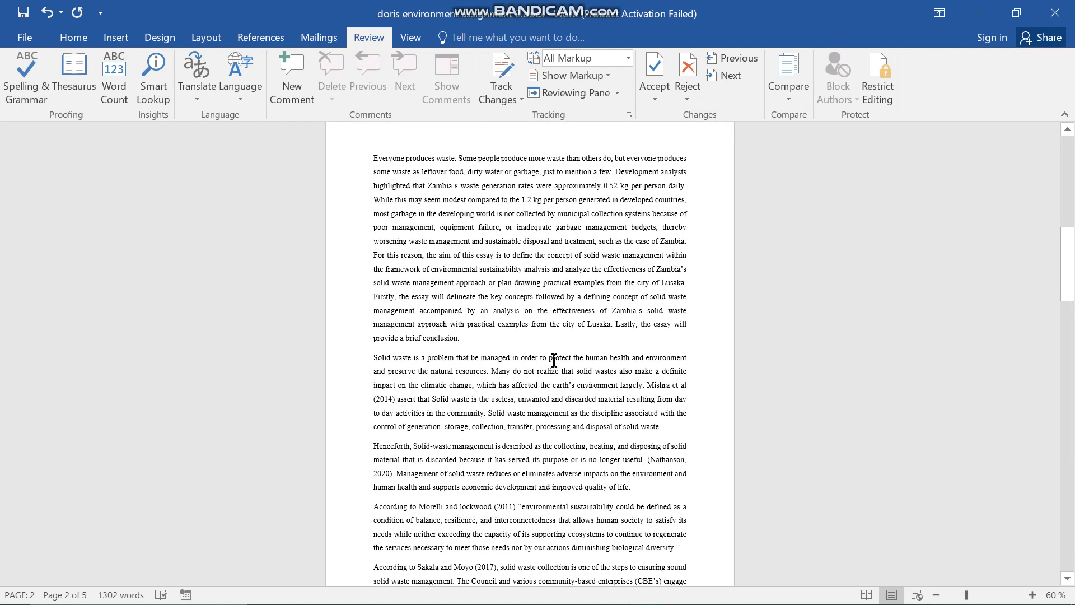
pyautogui.click(474, 343)
pyautogui.click(602, 529)
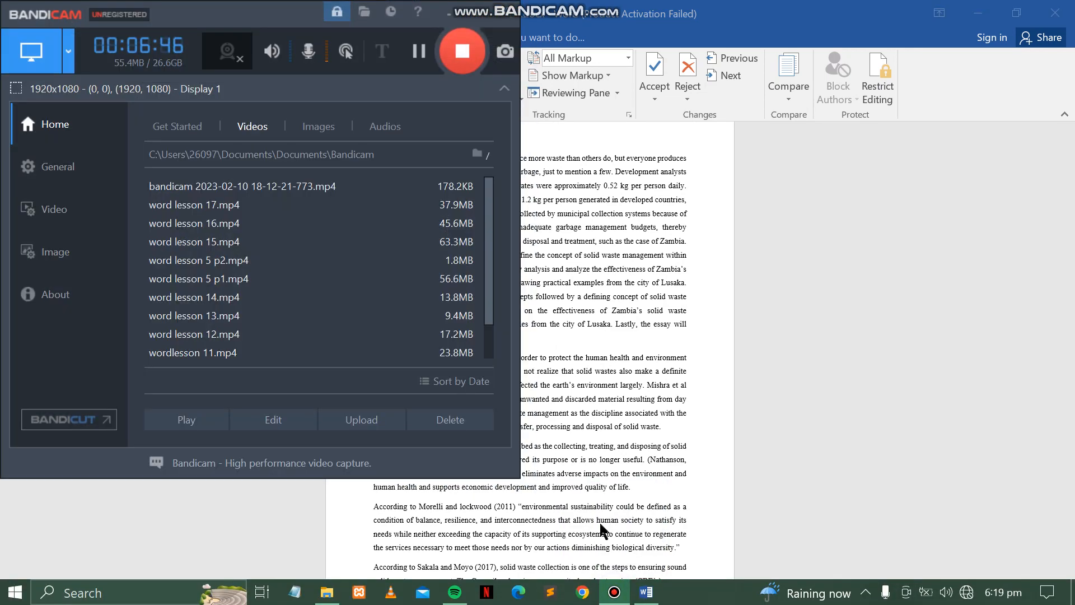